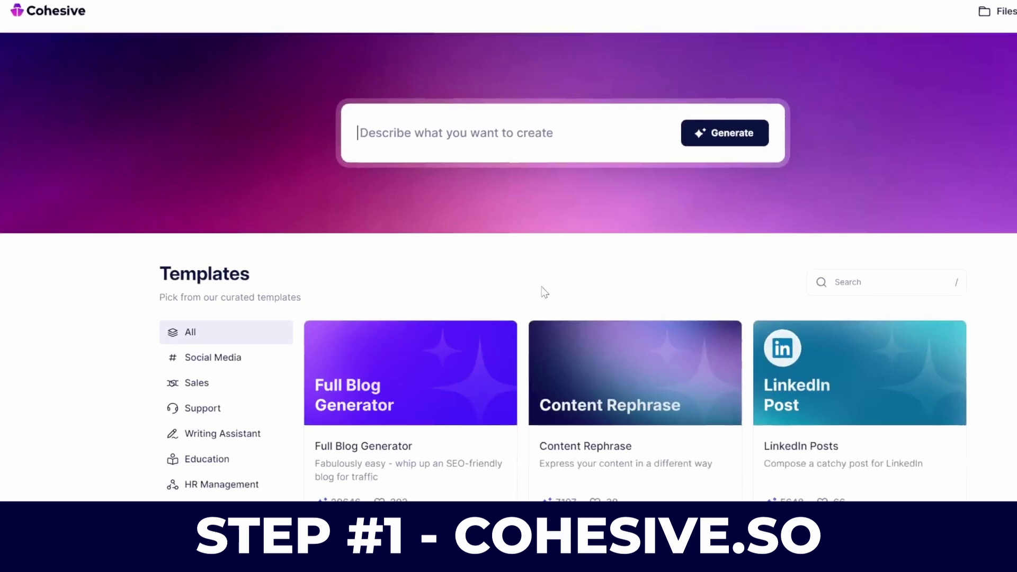
- Scroll down the Cohesive template gallery to reach the Hook Generator card
scroll(736, 292, "down", 5)
scroll(737, 293, "down", 4)
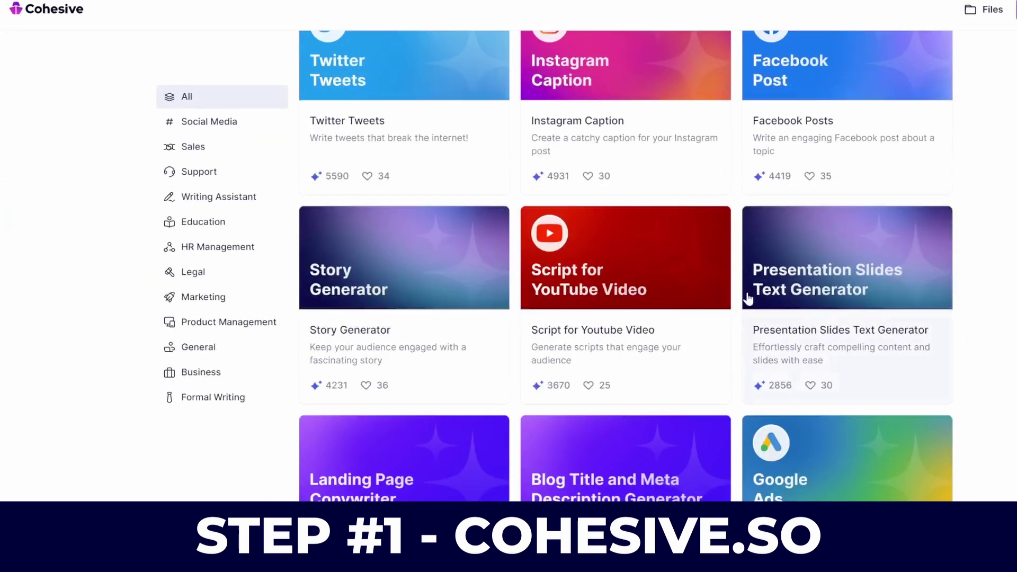
scroll(737, 298, "down", 4)
scroll(736, 297, "down", 12)
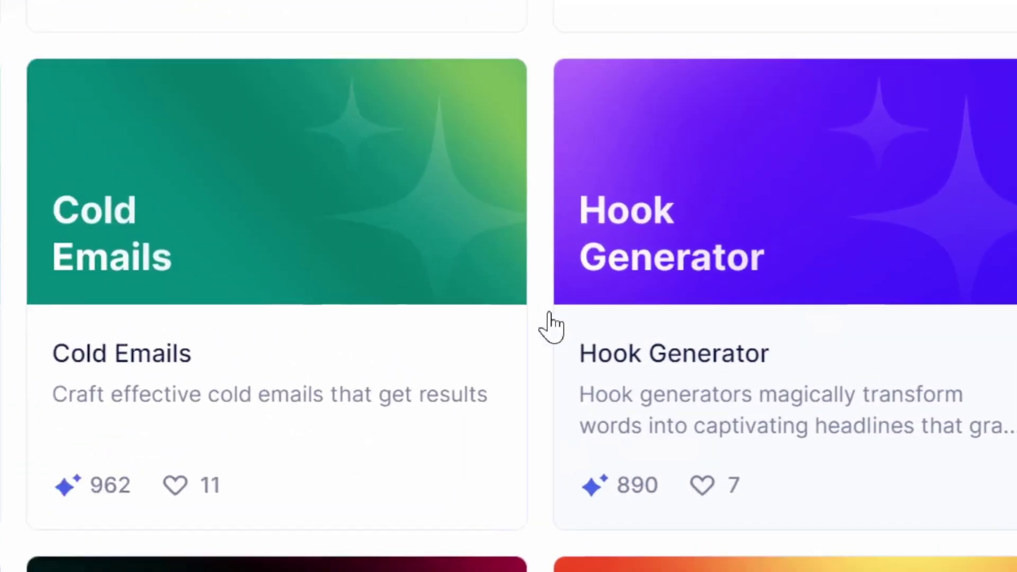
- Request a TikTok hook on adults losing weight with intermittent fasting, audience 'adult on diet'
left_click(550, 314)
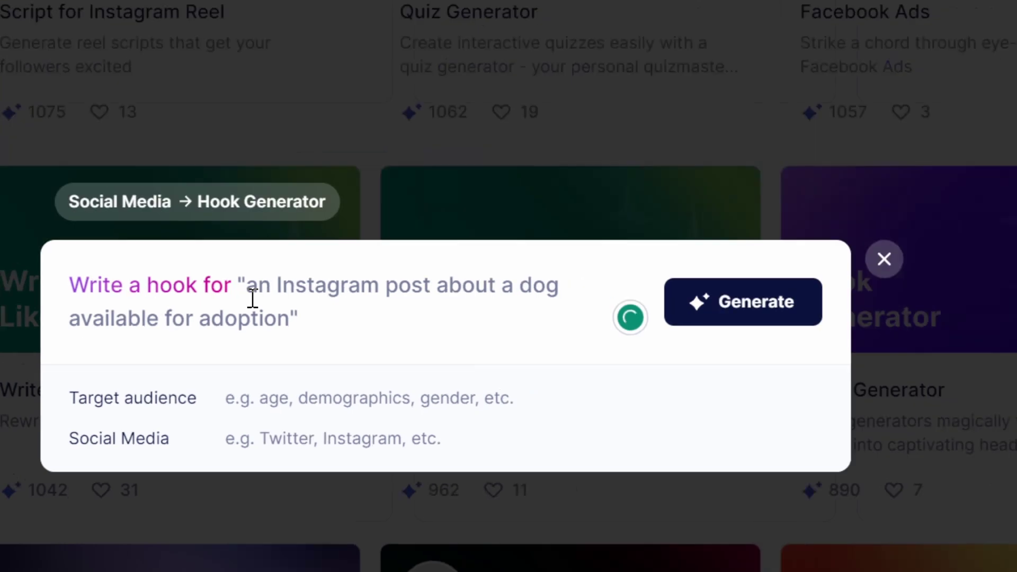
type("adults that want to lose w")
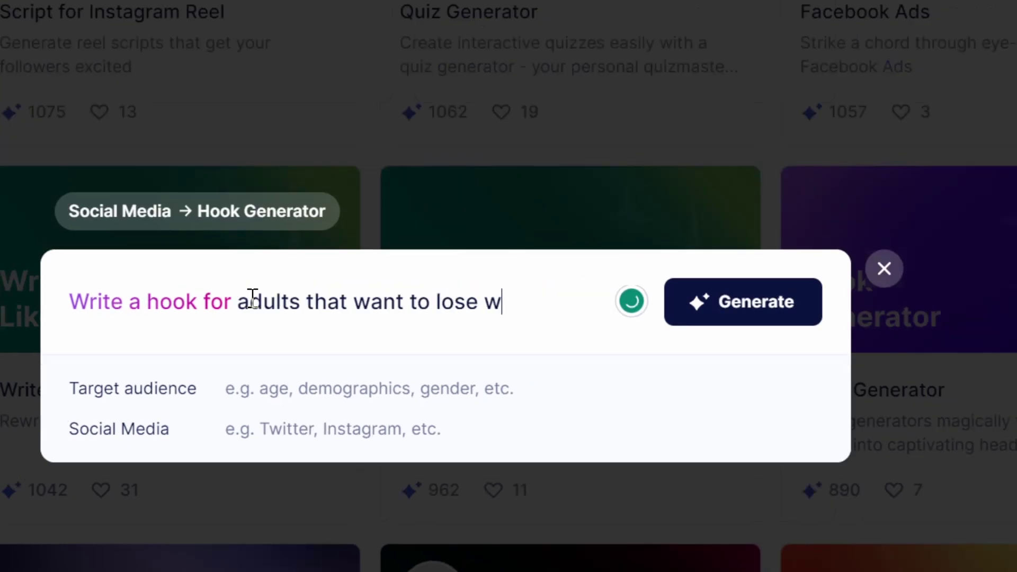
type("eight with i")
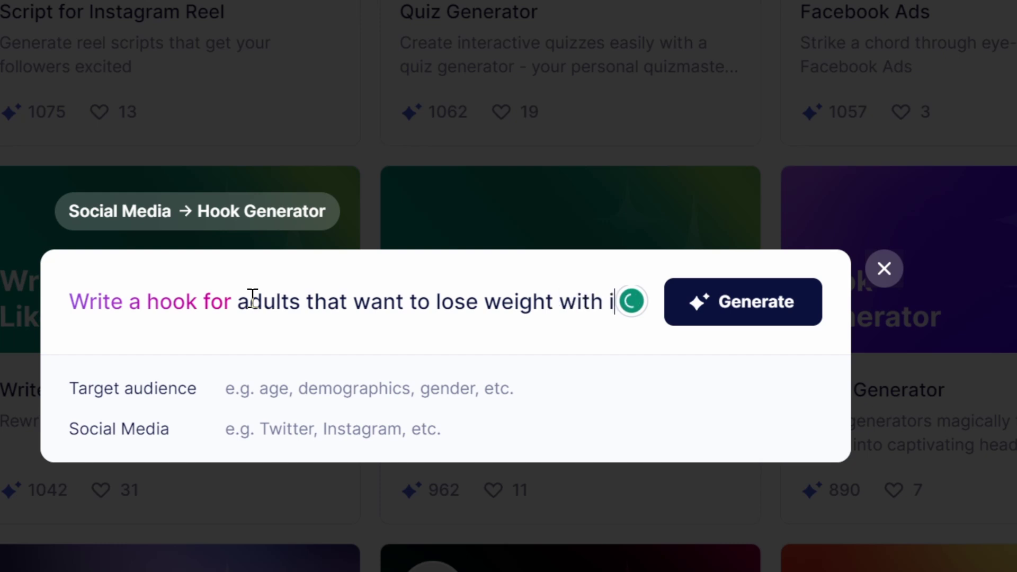
type("ntermitten")
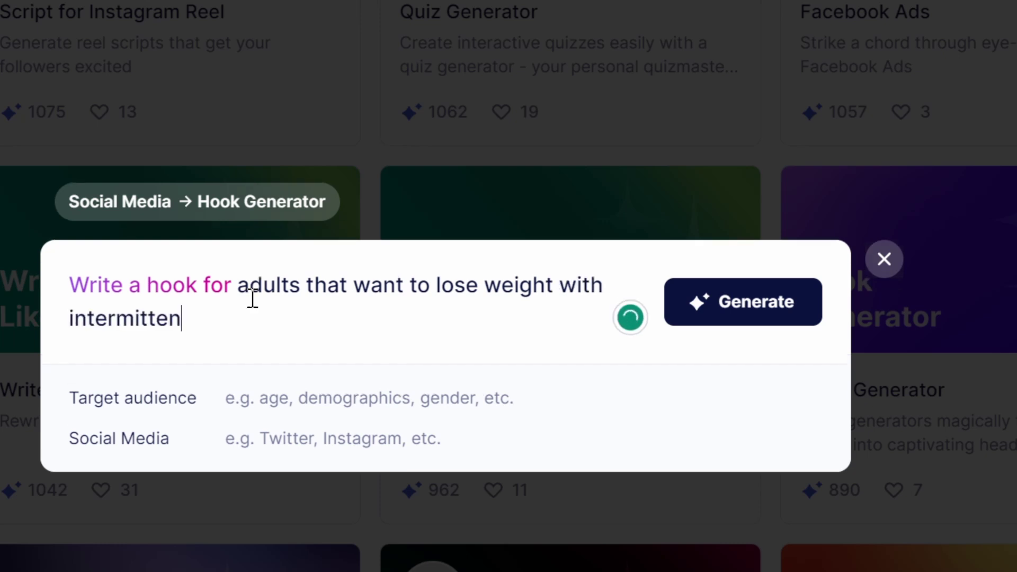
type("t fasting")
left_click(318, 394)
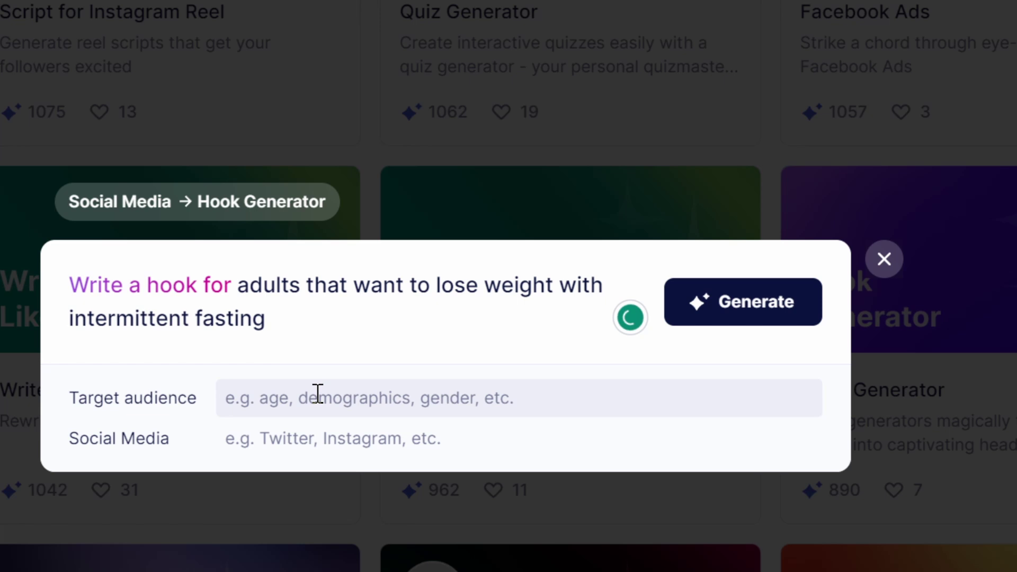
type("adult on diet")
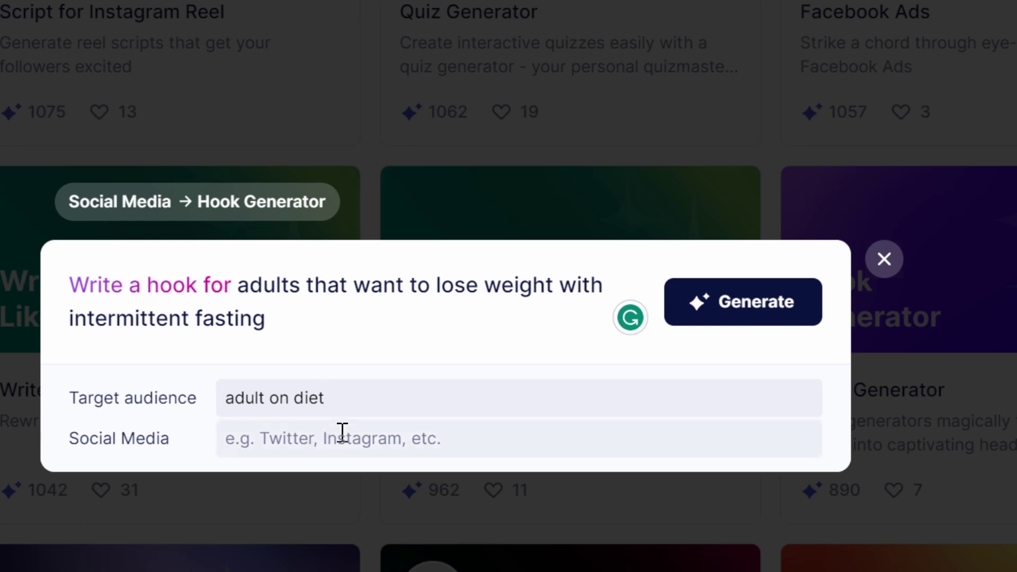
left_click(351, 438)
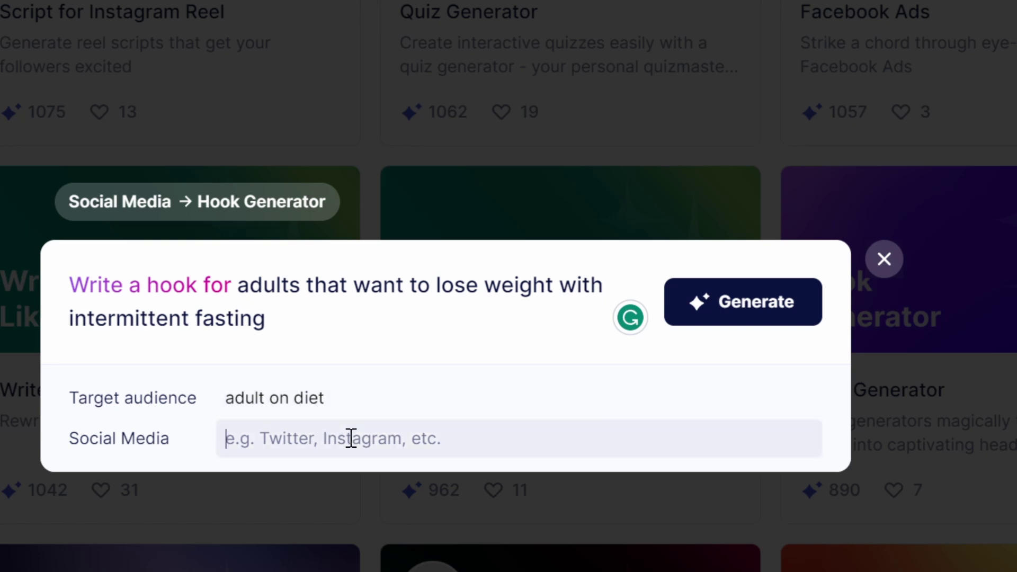
type("tikto")
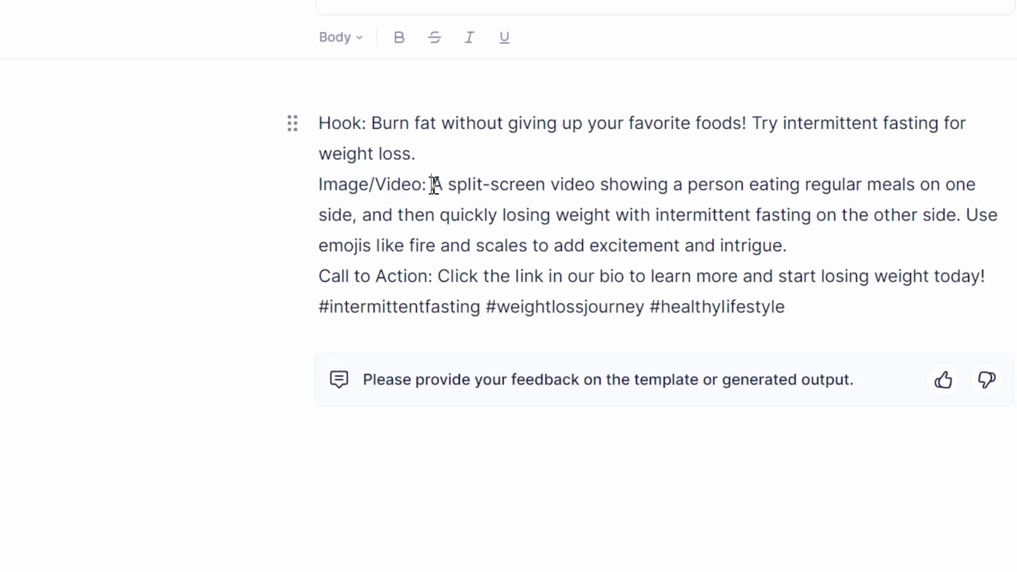
- Review the generated intermittent fasting post and select its Hook sentence
left_click_drag(433, 184, 981, 277)
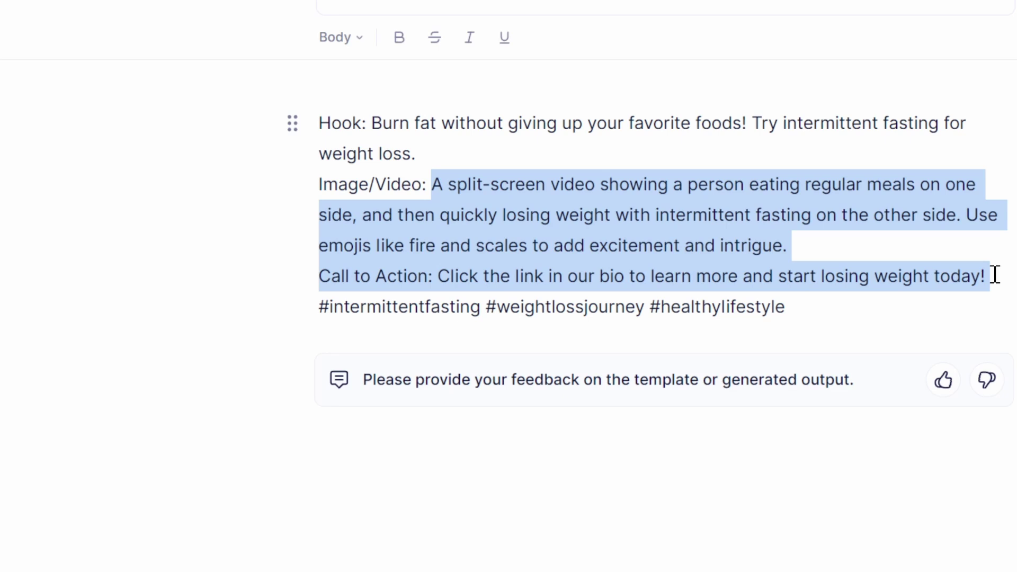
left_click(995, 269)
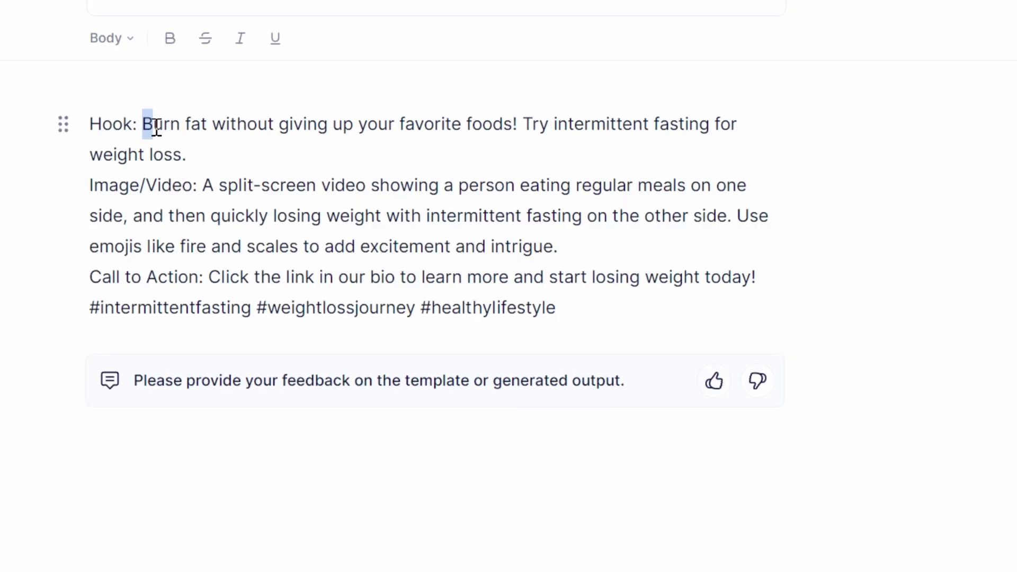
left_click_drag(157, 127, 189, 148)
- Expand the hook with Make longer and select the longer AI-written text
scroll(437, 563, "down", 6)
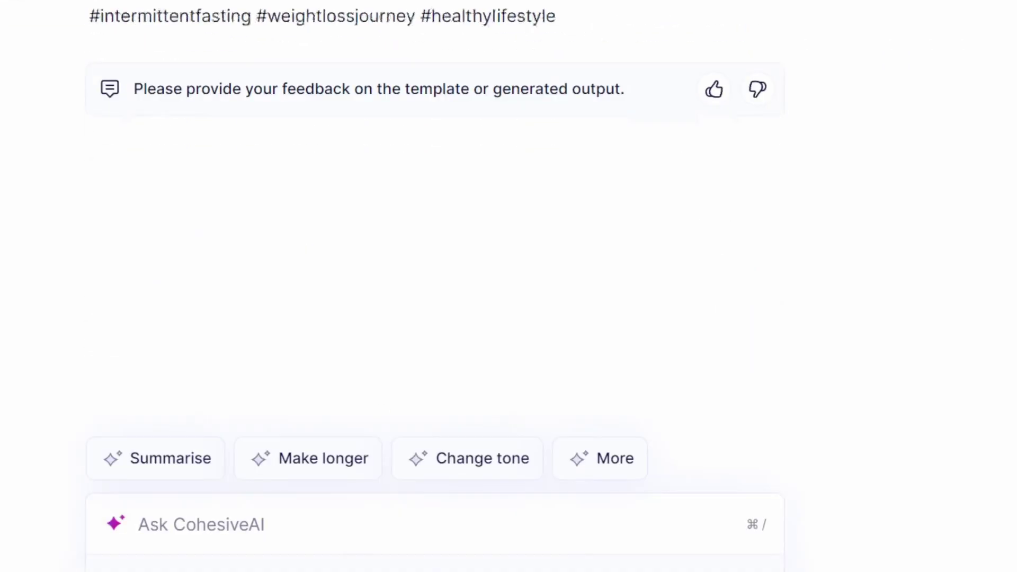
left_click(309, 419)
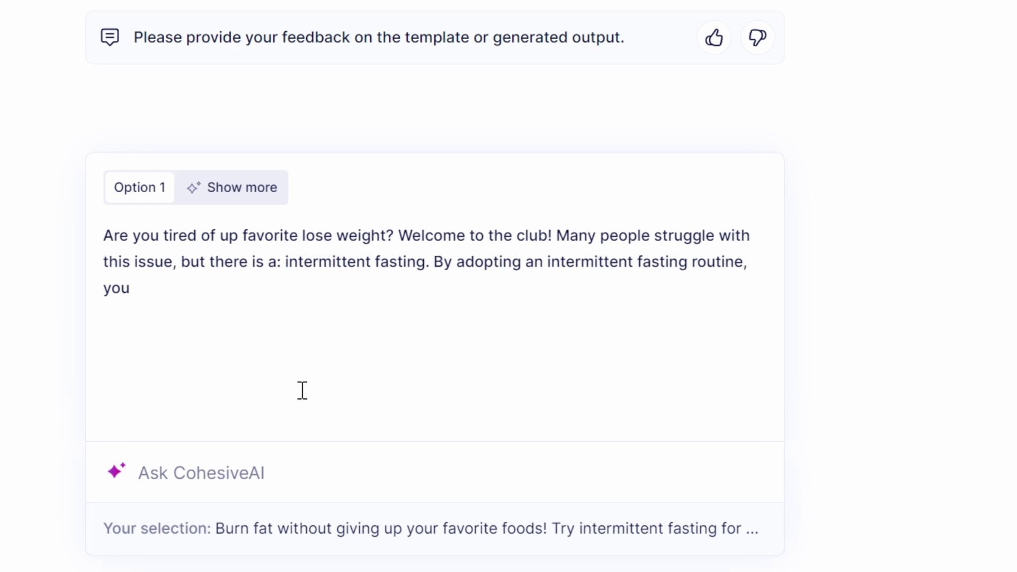
left_click_drag(509, 432, 187, 247)
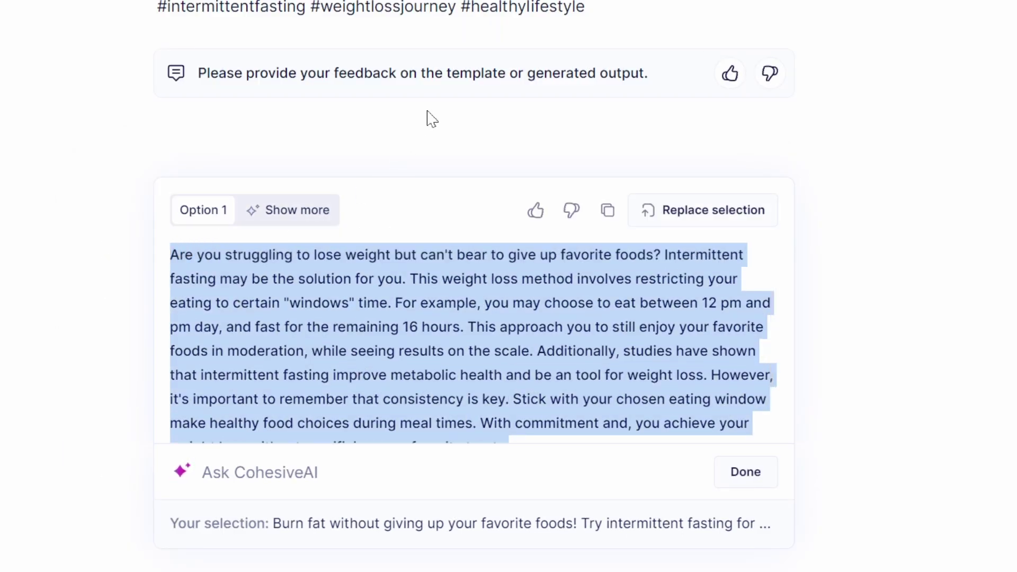
- Add a 'Content:' line after the hashtags, paste the expanded text below, and select the whole script
left_click(689, 21)
key("Return")
type("Cont")
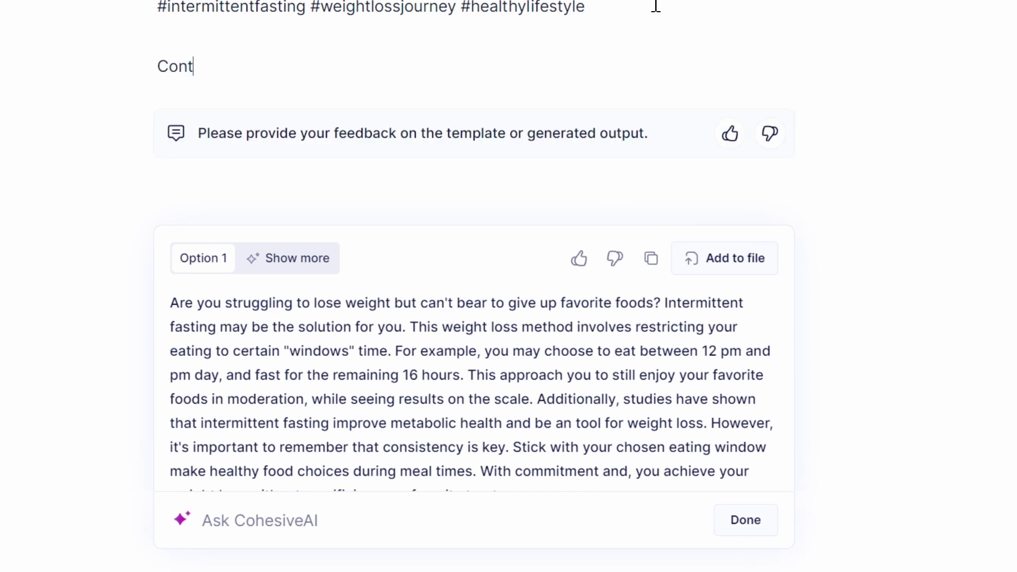
type("ent:")
key("Return")
key("ctrl+v")
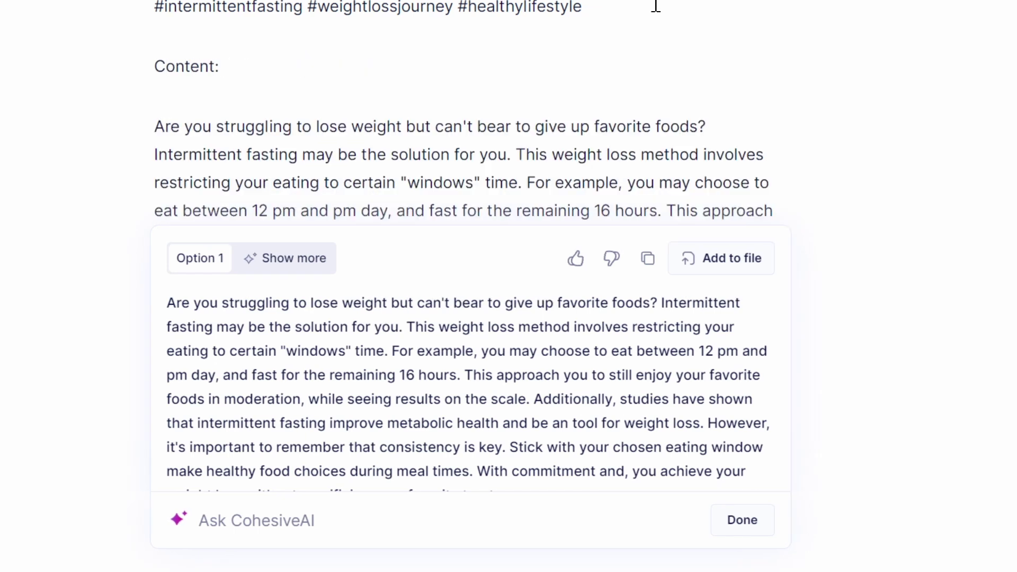
left_click_drag(480, 565, 205, 30)
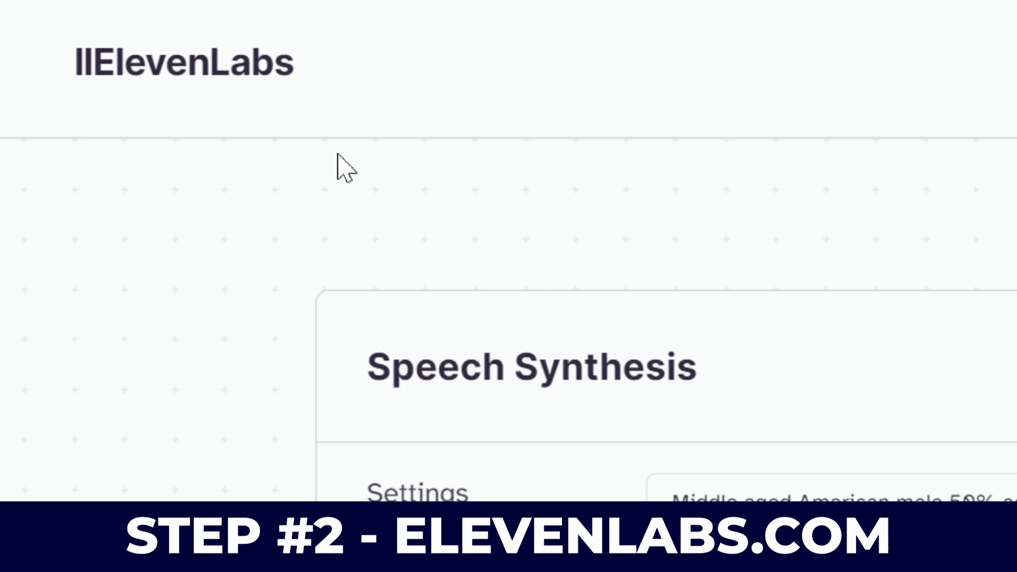
- Paste the script into the ElevenLabs Text box and remove extra blank lines
scroll(223, 356, "down", 10)
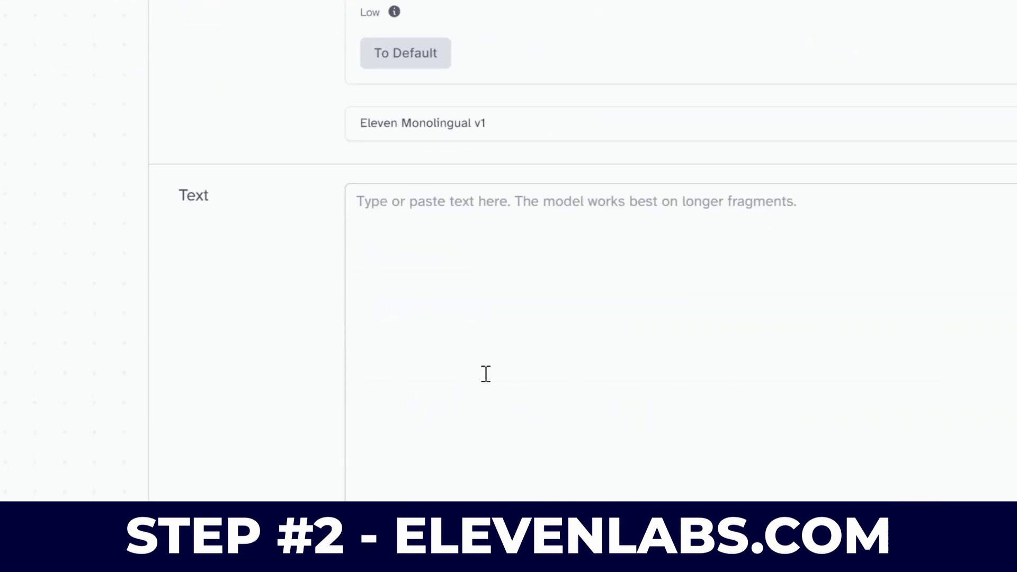
left_click(612, 305)
key("ctrl+v")
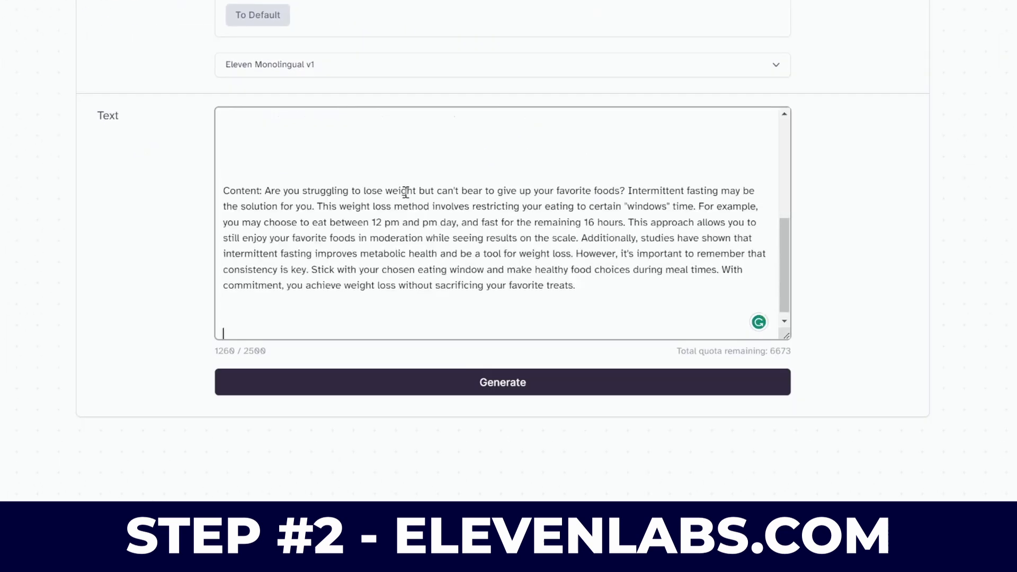
scroll(474, 235, "up", 2)
left_click(363, 222)
key("BackSpace")
key("BackSpace")
key("BackSpace")
key("BackSpace")
key("BackSpace")
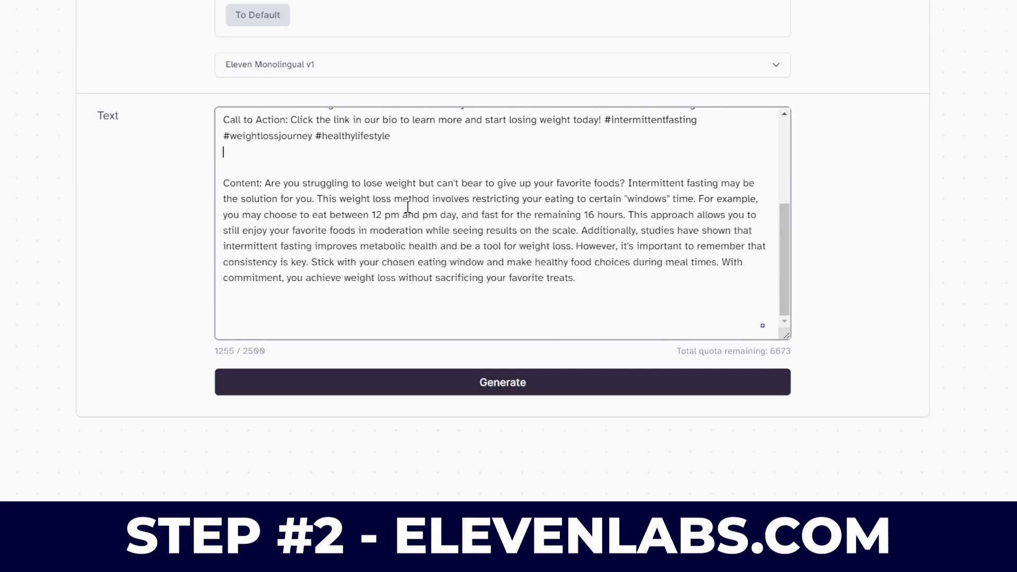
- Delete the Image/Video and Call to Action lines, leaving Hook and Content (876 characters)
scroll(395, 298, "up", 3)
key("BackSpace")
left_click_drag(395, 298, 318, 217)
key("BackSpace")
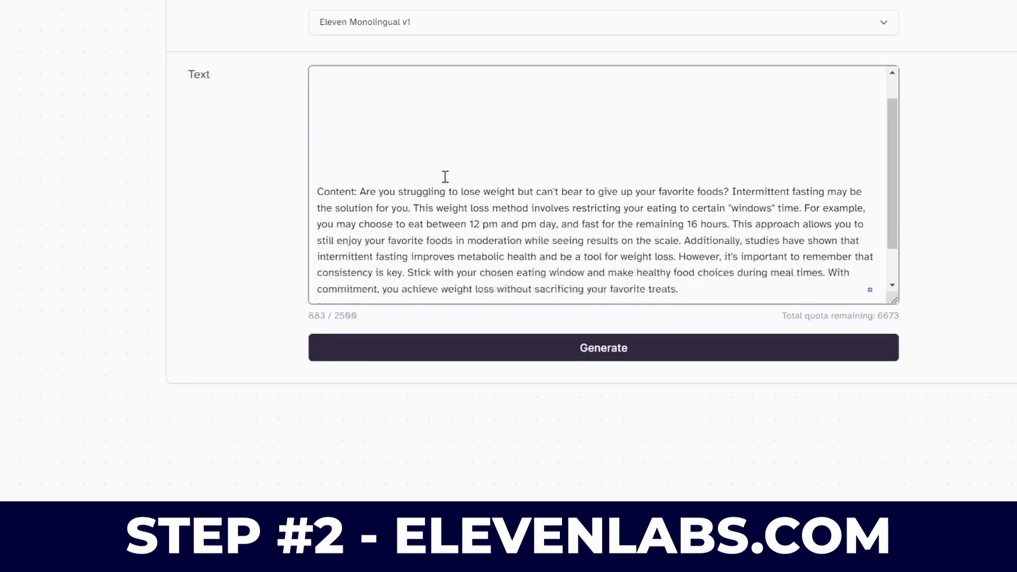
left_click(445, 177)
key("BackSpace")
key("BackSpace")
key("BackSpace")
key("BackSpace")
key("BackSpace")
key("BackSpace")
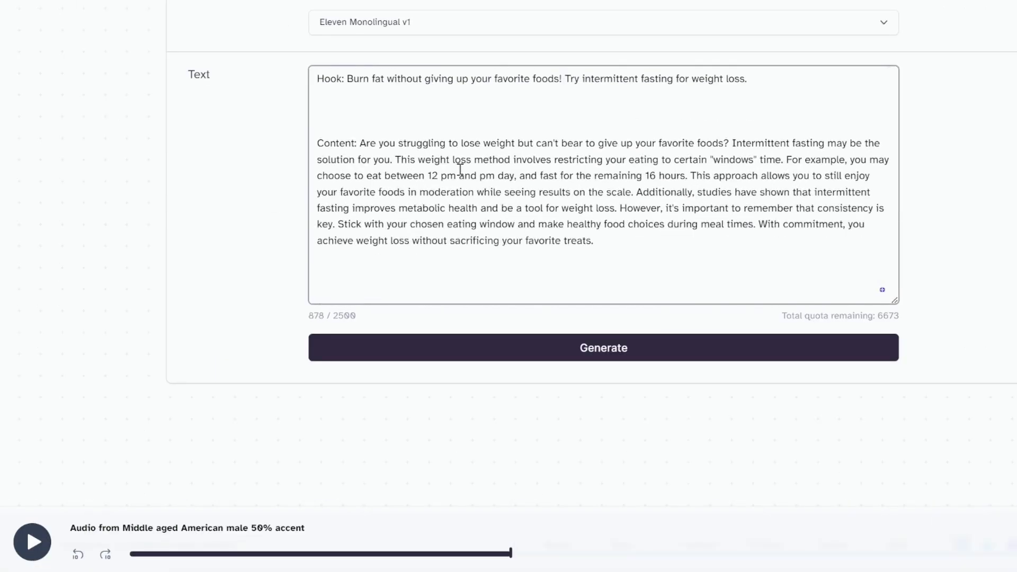
key("BackSpace")
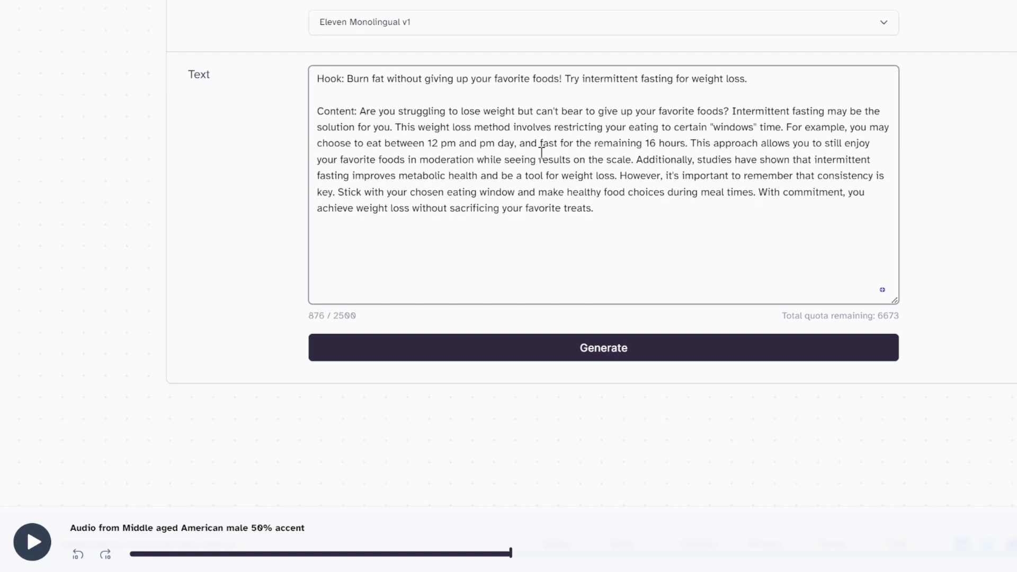
left_click(251, 218)
- Keep the 'Middle aged American male 50% accent' voice and lower Stability to about 28%
scroll(234, 249, "up", 3)
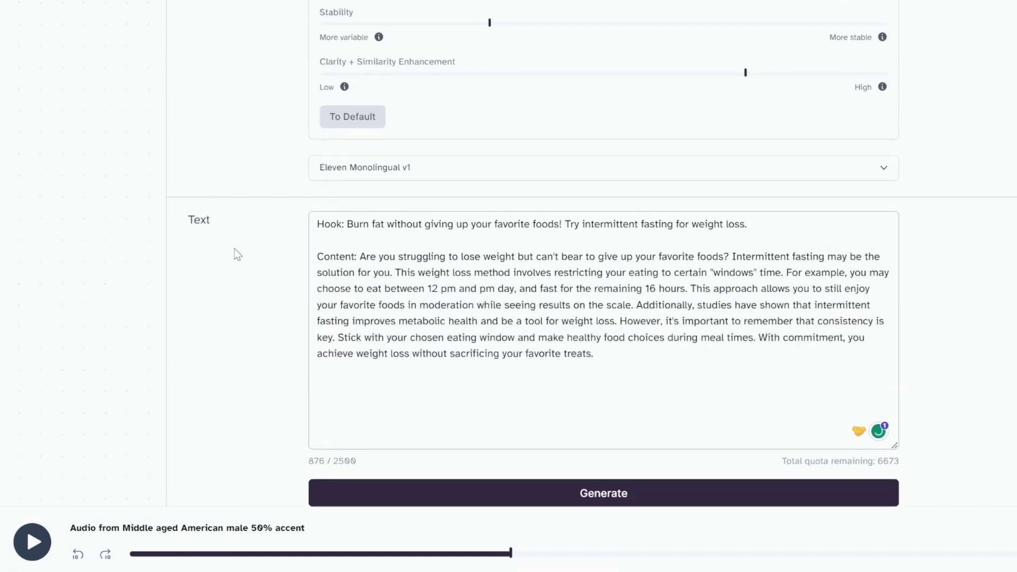
scroll(246, 252, "up", 4)
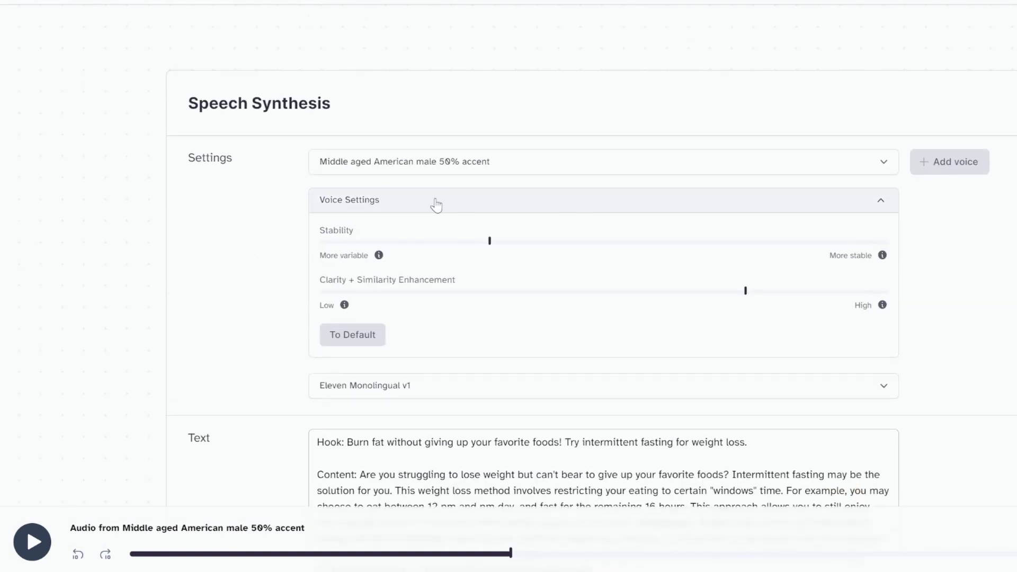
left_click(448, 171)
scroll(419, 239, "down", 3)
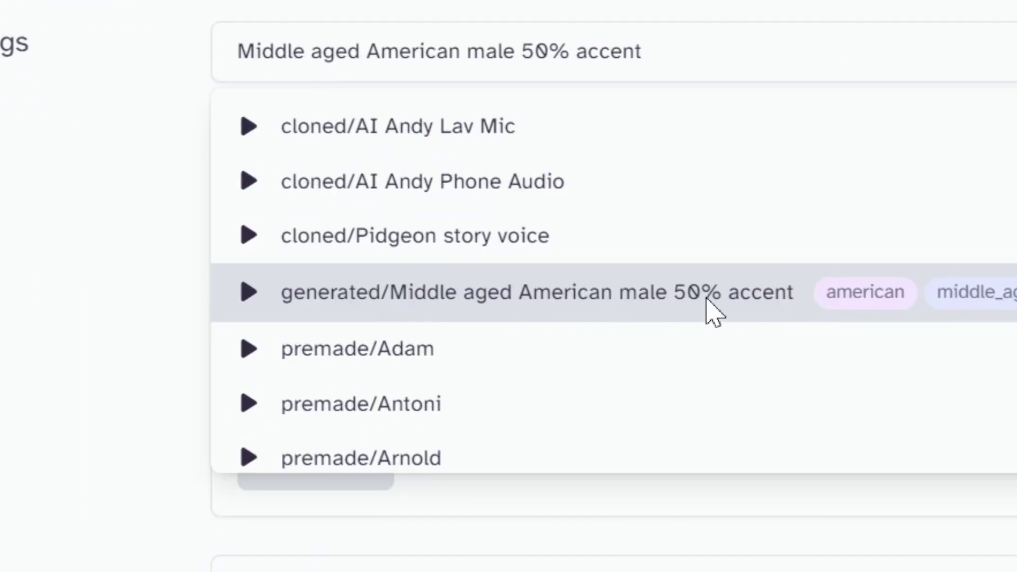
left_click(77, 252)
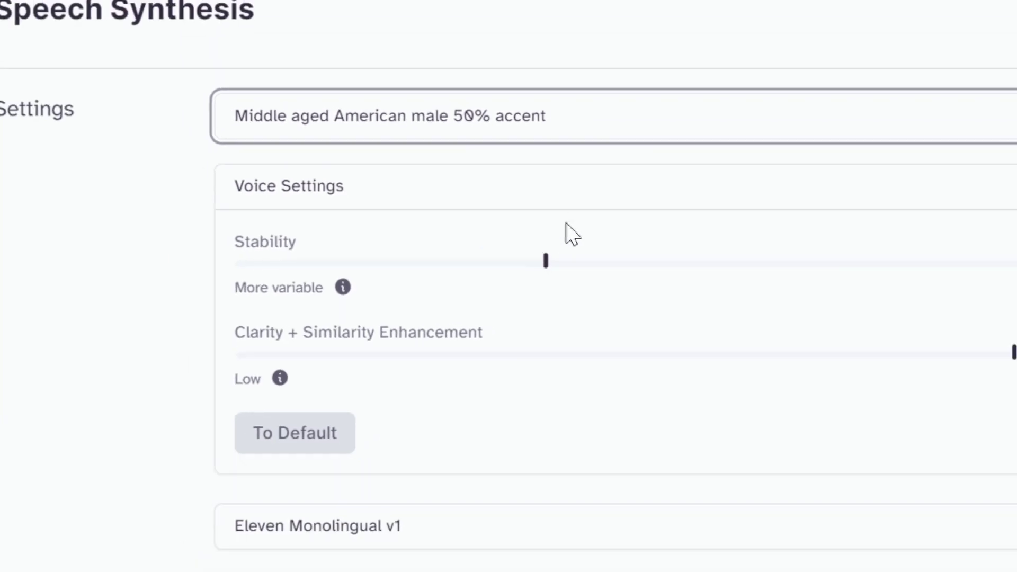
mouse_move(447, 240)
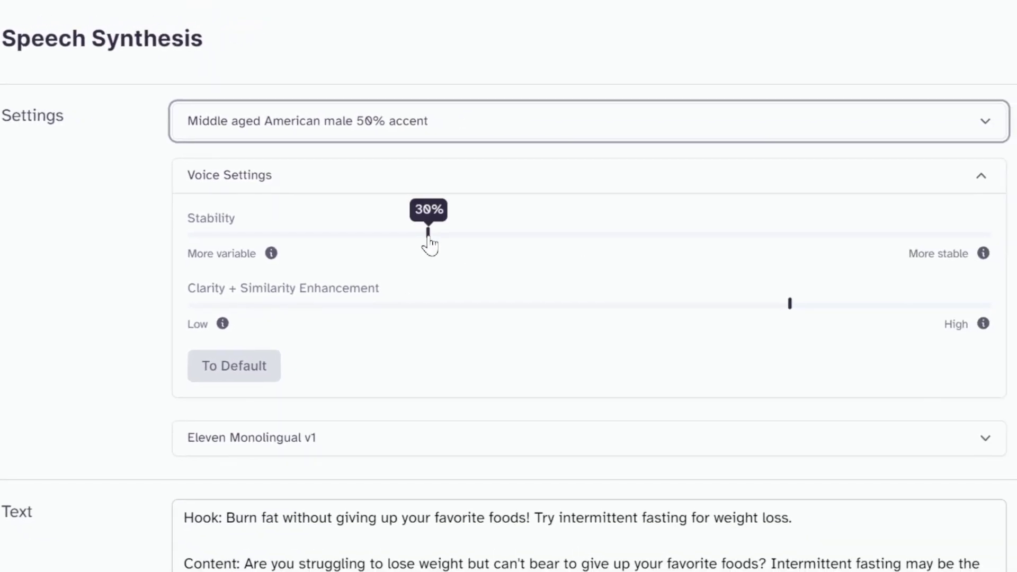
mouse_move(429, 244)
left_mouse_down()
mouse_move(391, 245)
mouse_move(431, 243)
left_mouse_up()
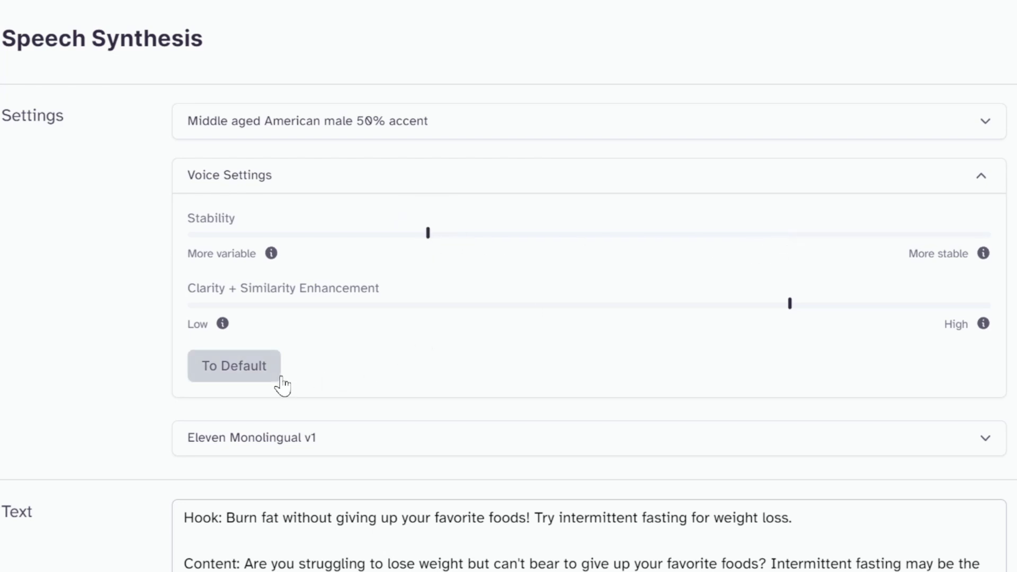
- Remove the 'Content:' and 'Hook:' labels from the script text
scroll(108, 345, "down", 8)
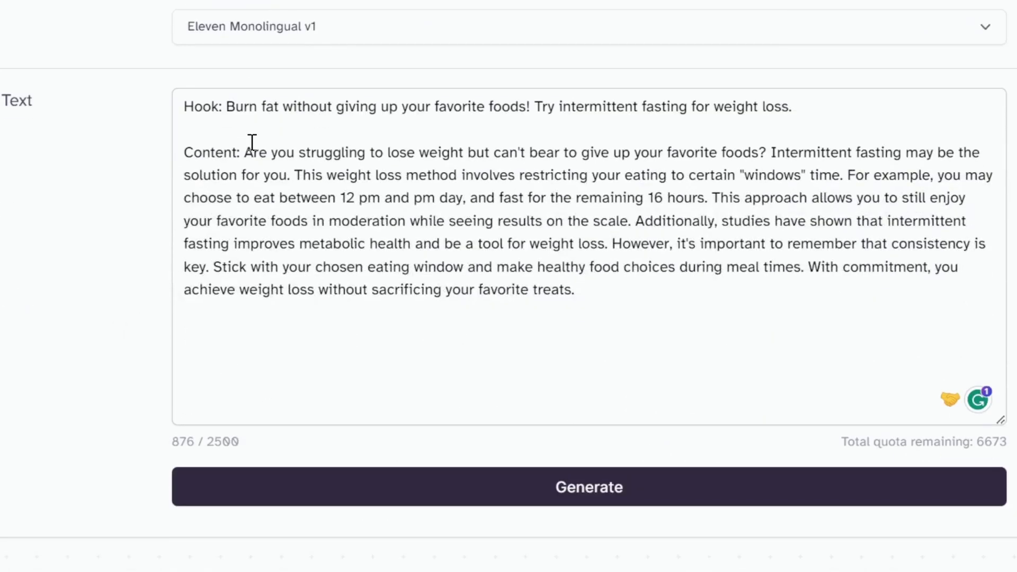
left_click_drag(244, 152, 195, 159)
key("BackSpace")
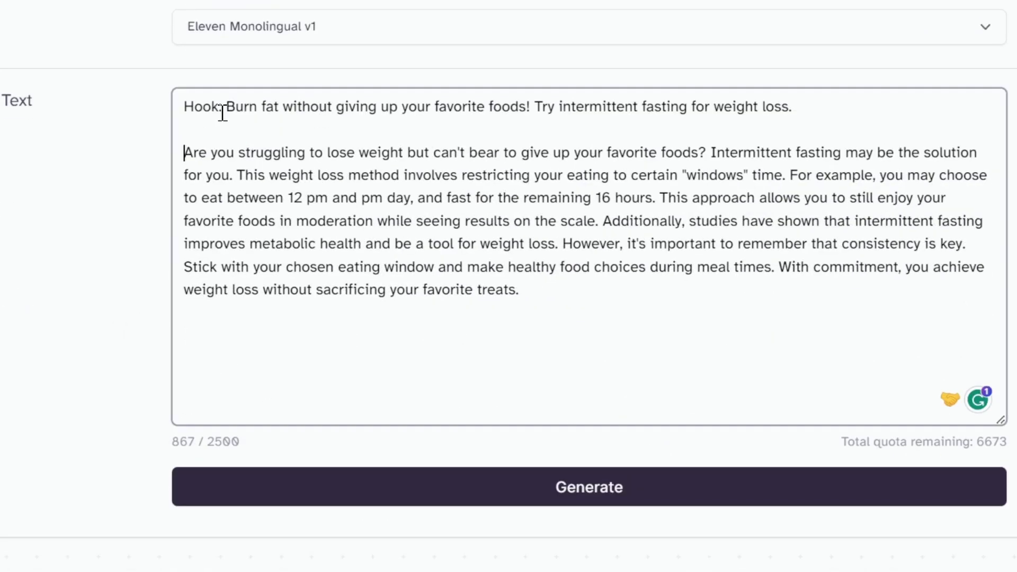
left_click_drag(228, 110, 183, 108)
key("BackSpace")
- Generate the 0:49 voiceover and download the audio file
left_click(588, 498)
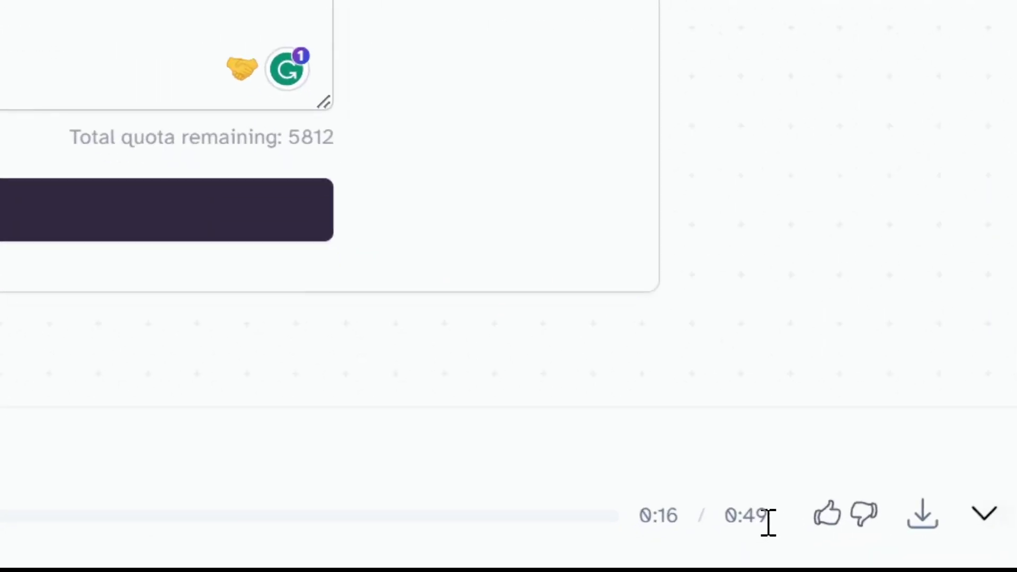
left_click_drag(769, 515, 731, 515)
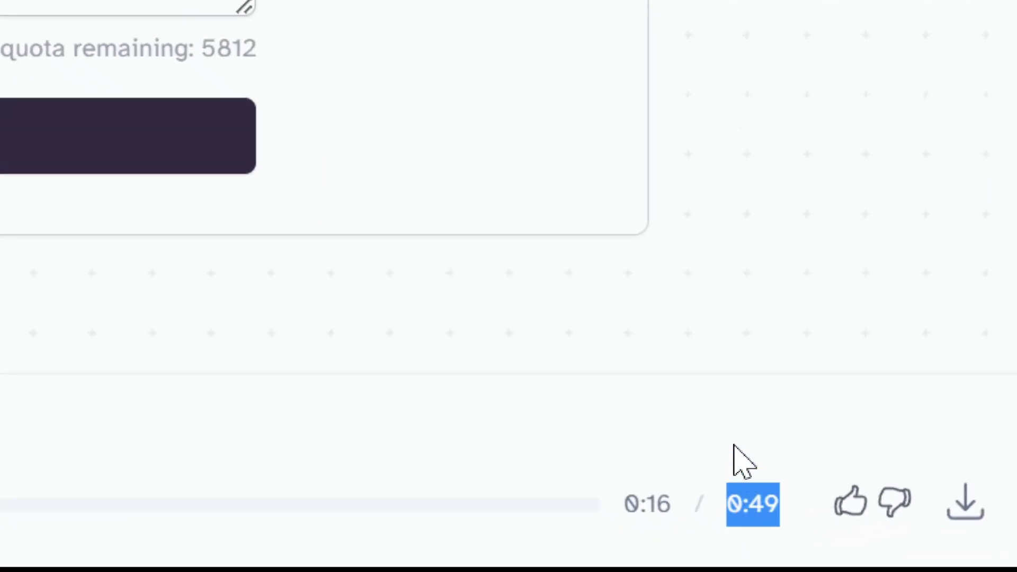
left_click(724, 422)
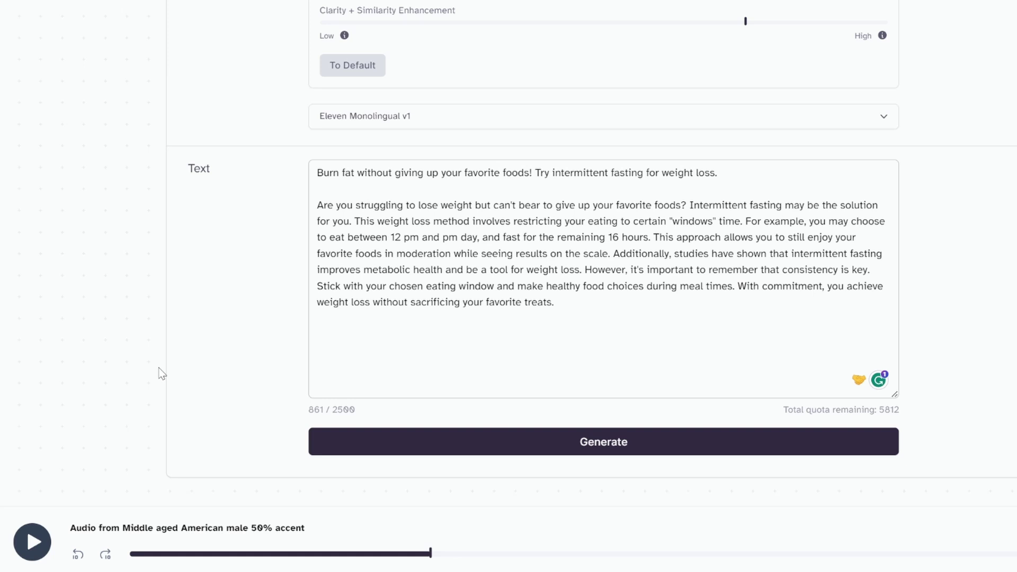
left_click(1016, 535)
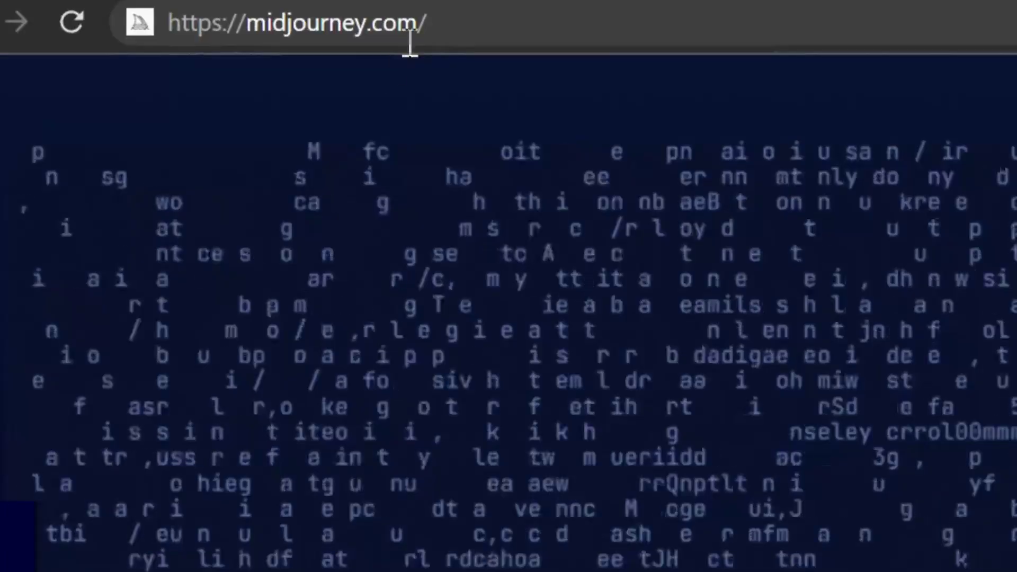
left_click_drag(410, 43, 186, 46)
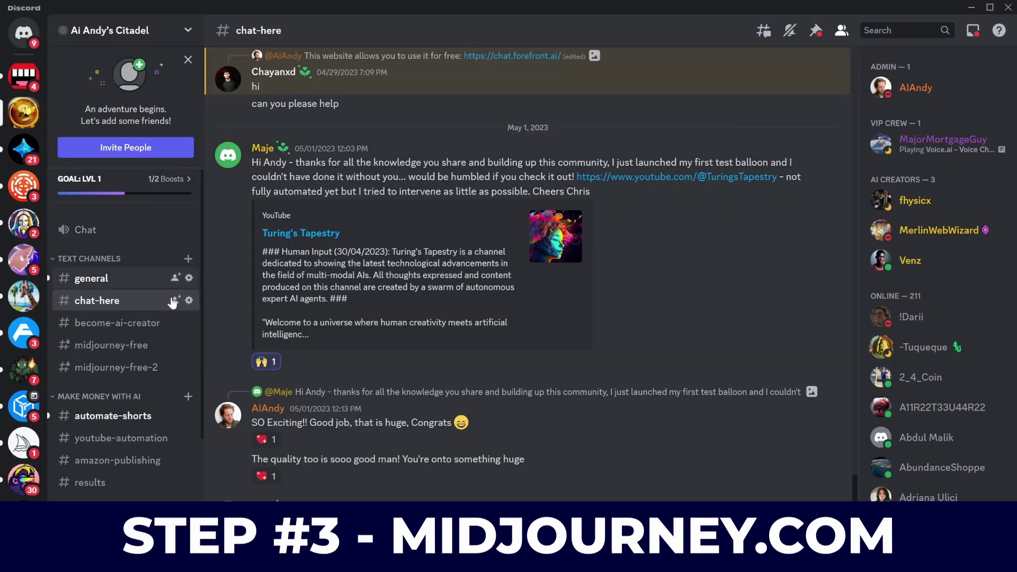
- In #midjourney-private, run /imagine 'Healthy bowl of fruit on a table on the beach --ar 9:16'
scroll(115, 410, "down", 3)
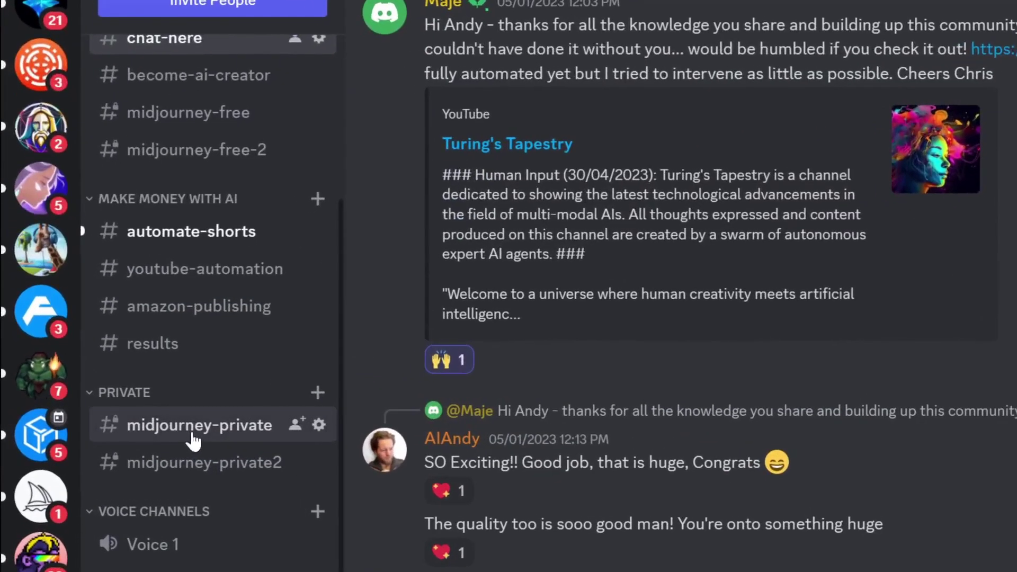
left_click(214, 408)
type("/imagine")
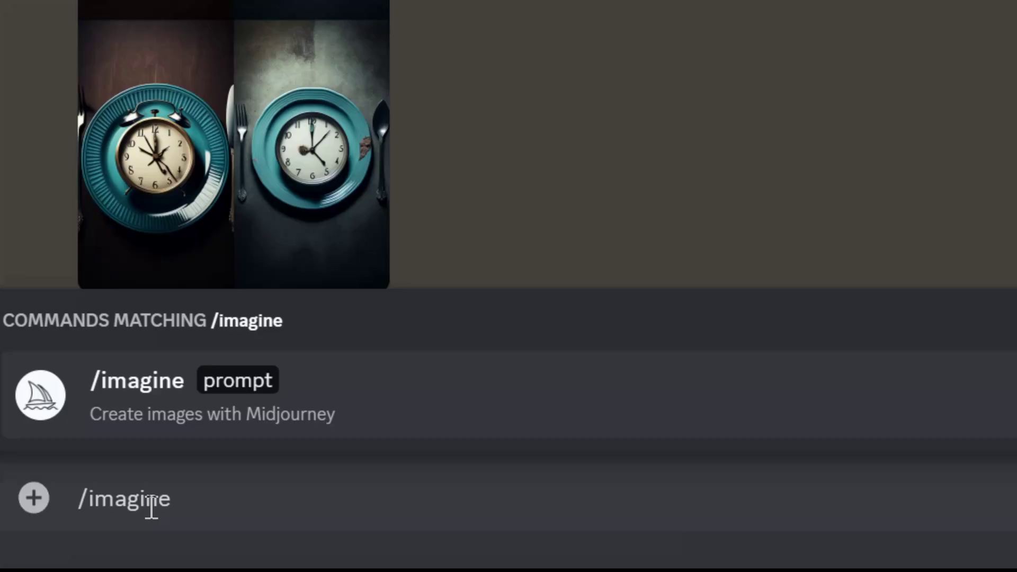
key("Tab")
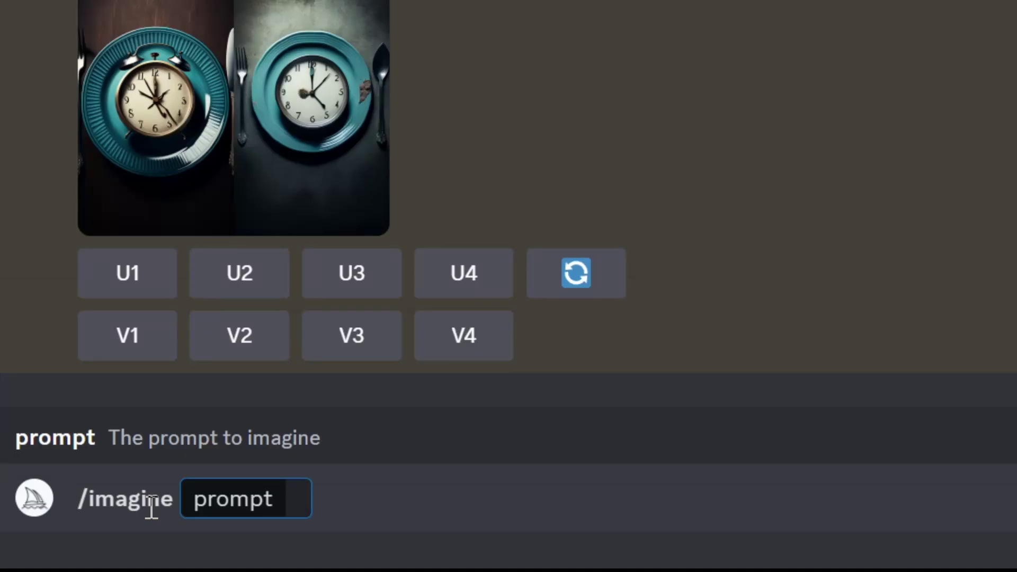
type("Healthy bowl of fruit on a table on the beach --ar 9:16")
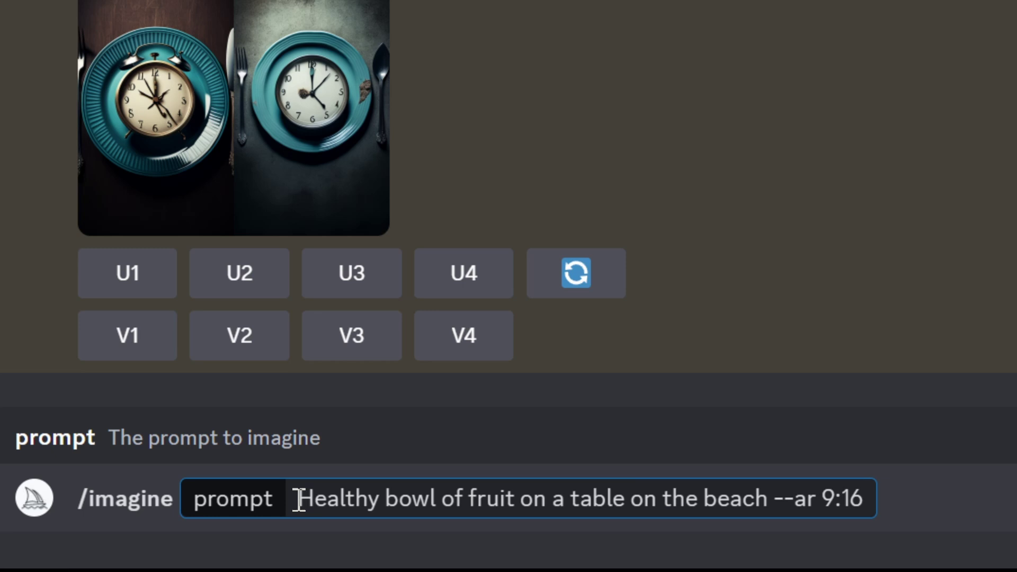
left_click_drag(300, 500, 775, 499)
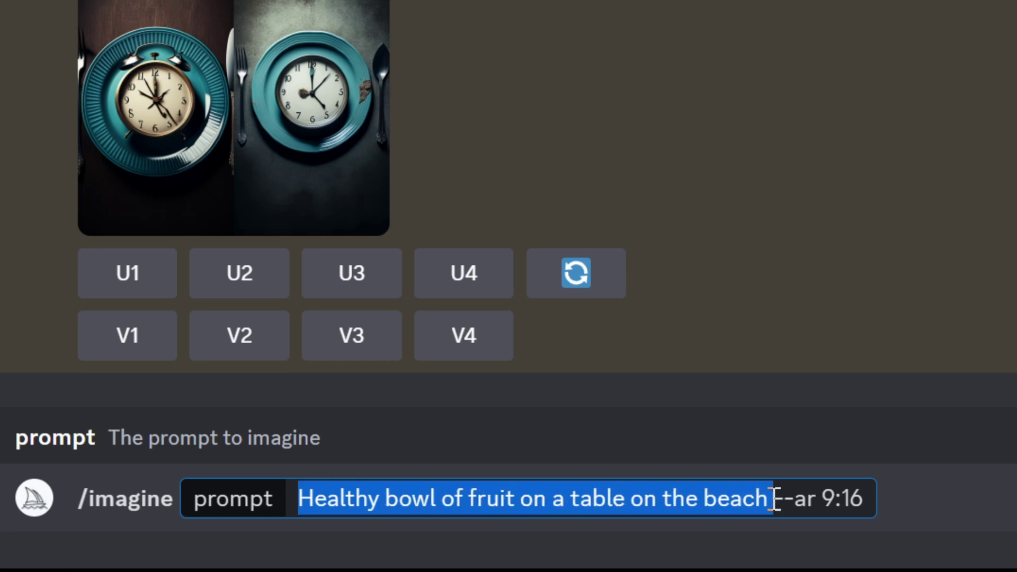
left_click(785, 499)
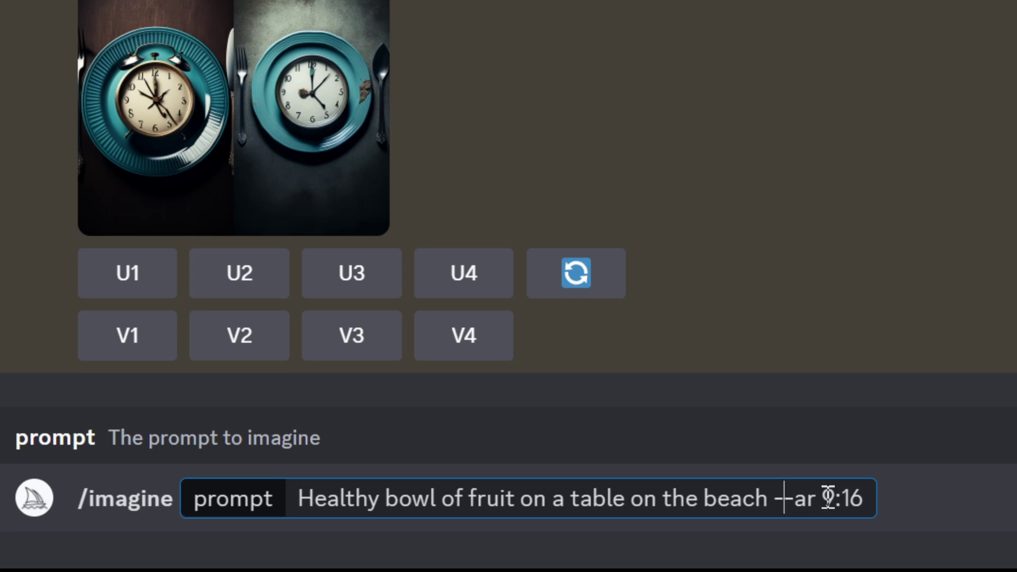
left_click_drag(841, 499, 866, 499)
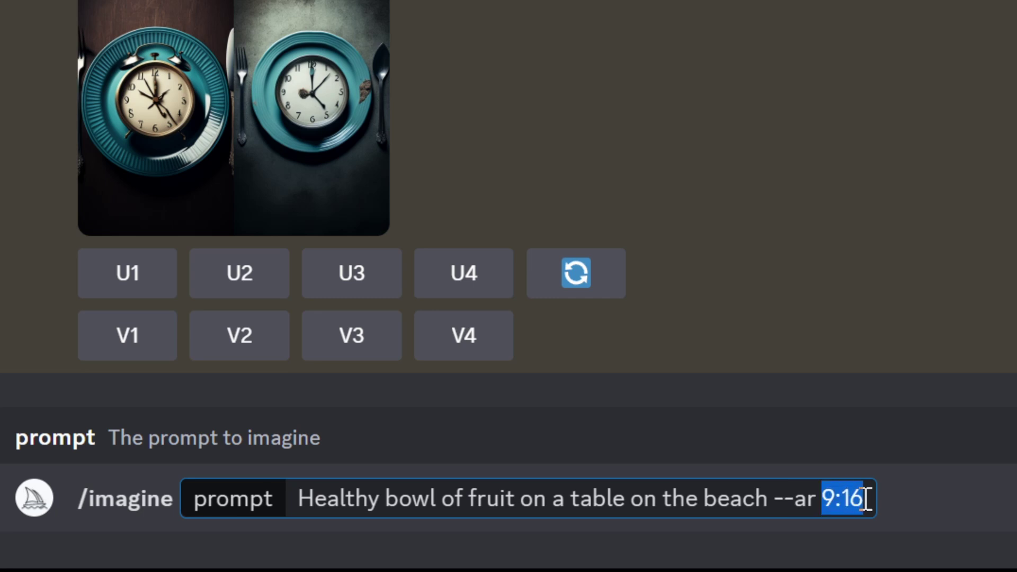
left_click(869, 499)
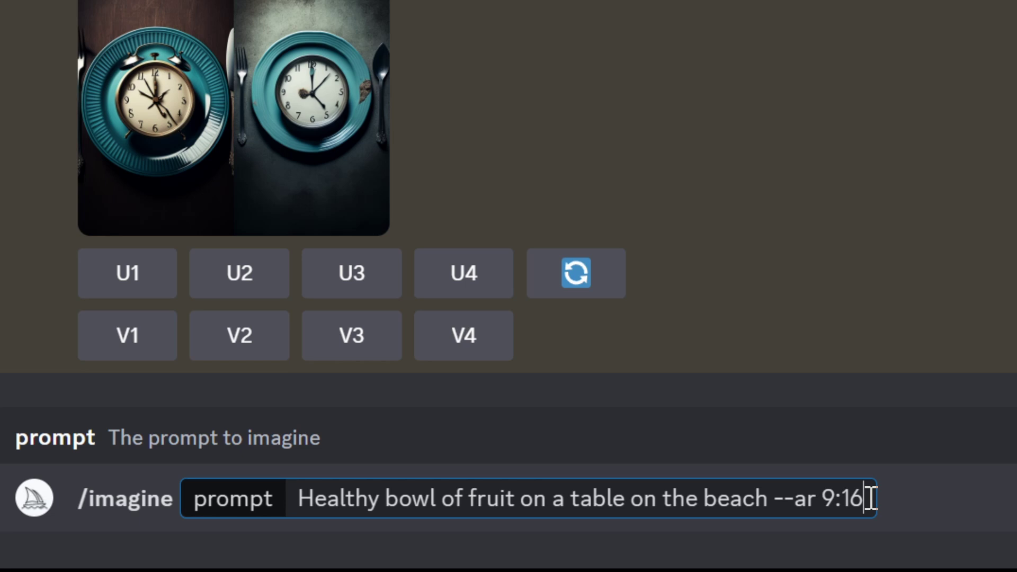
key("Return")
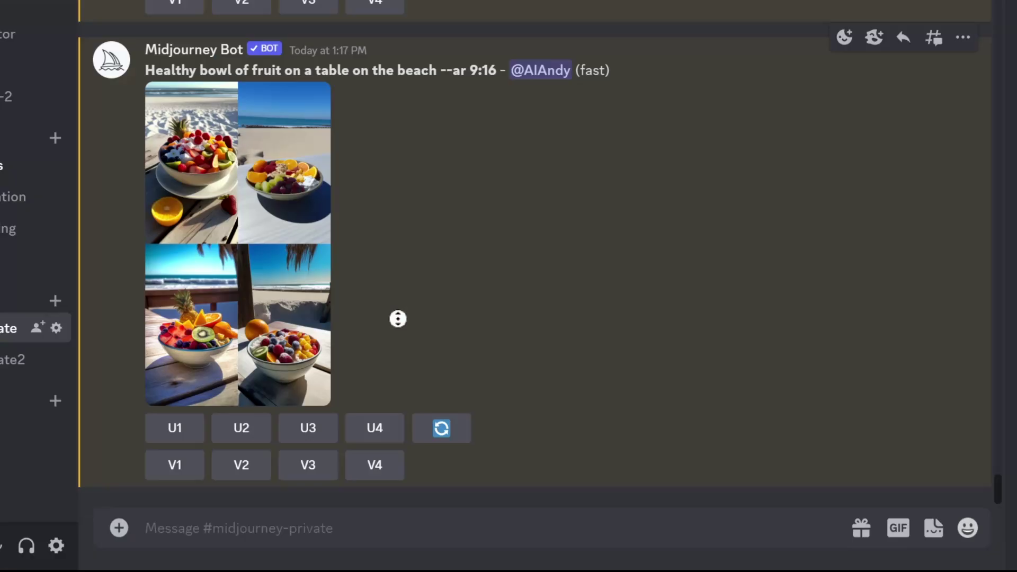
- Scroll through the channel to view the new grid of four beach fruit bowls
scroll(397, 284, "up", 3)
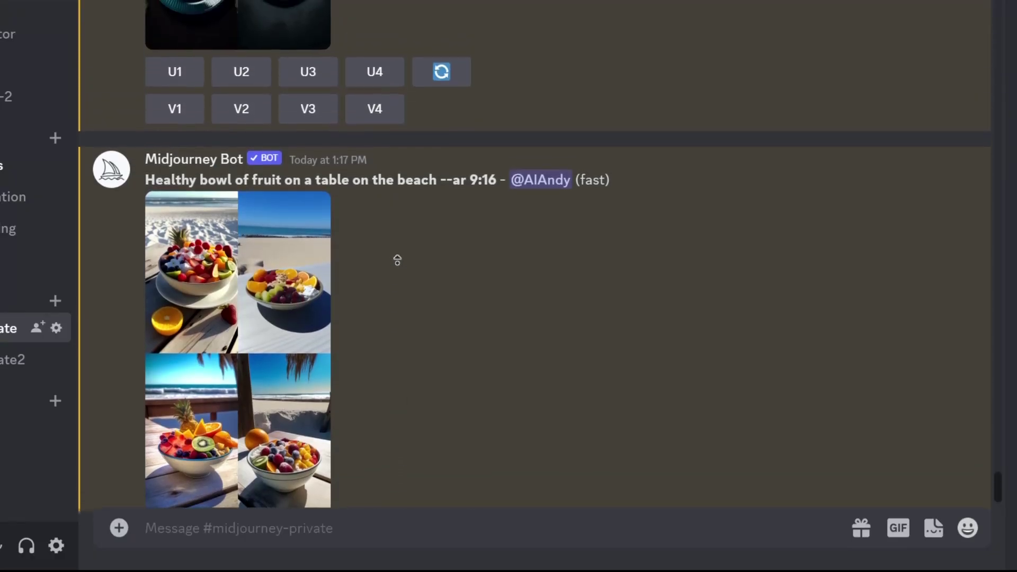
scroll(397, 259, "up", 10)
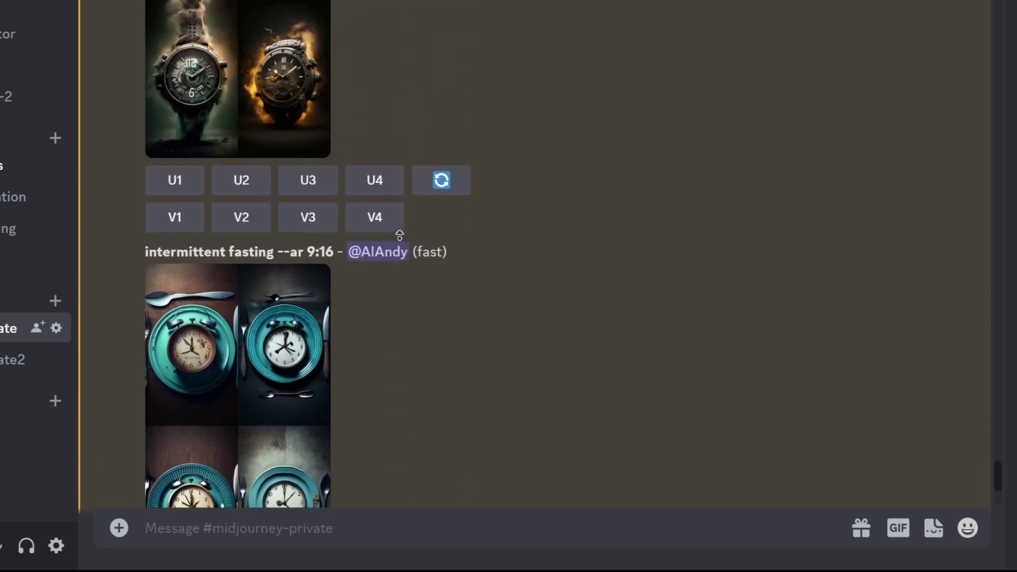
scroll(403, 227, "up", 15)
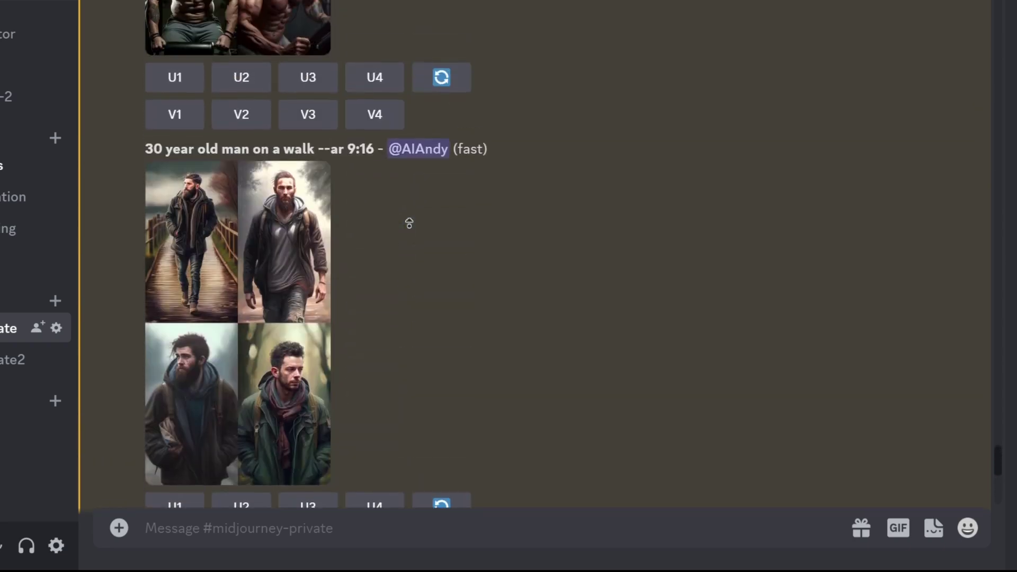
scroll(409, 223, "up", 17)
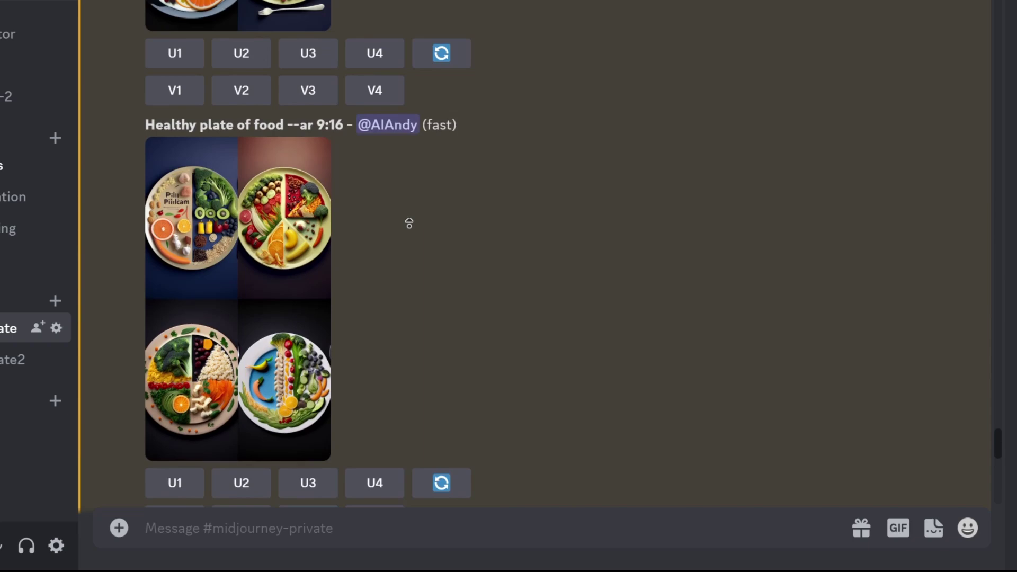
scroll(409, 223, "up", 16)
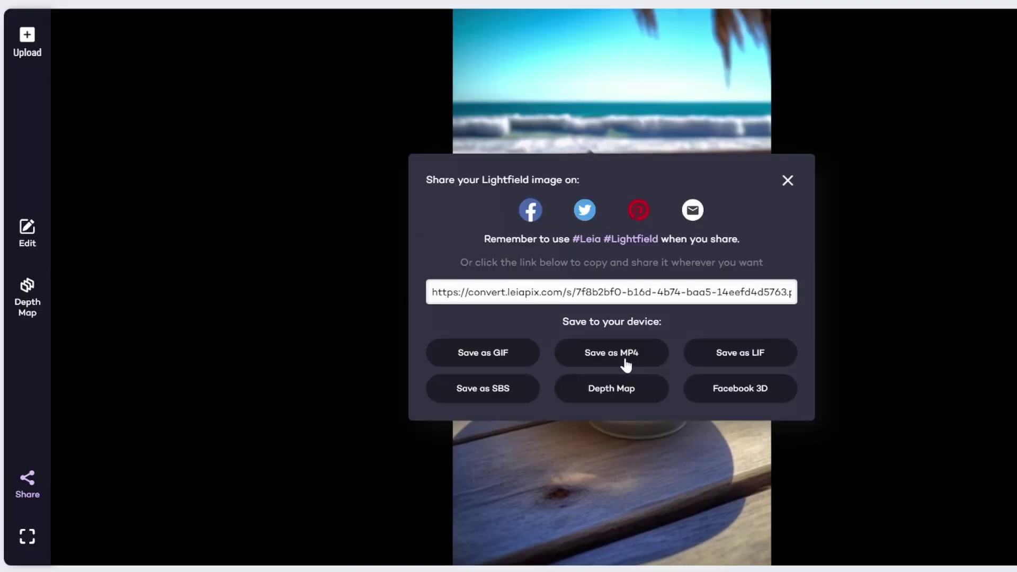
- Save the animated fruit bowl as MP4 (rdmkg8xHSg.mp4) and open the downloaded file
left_click(630, 364)
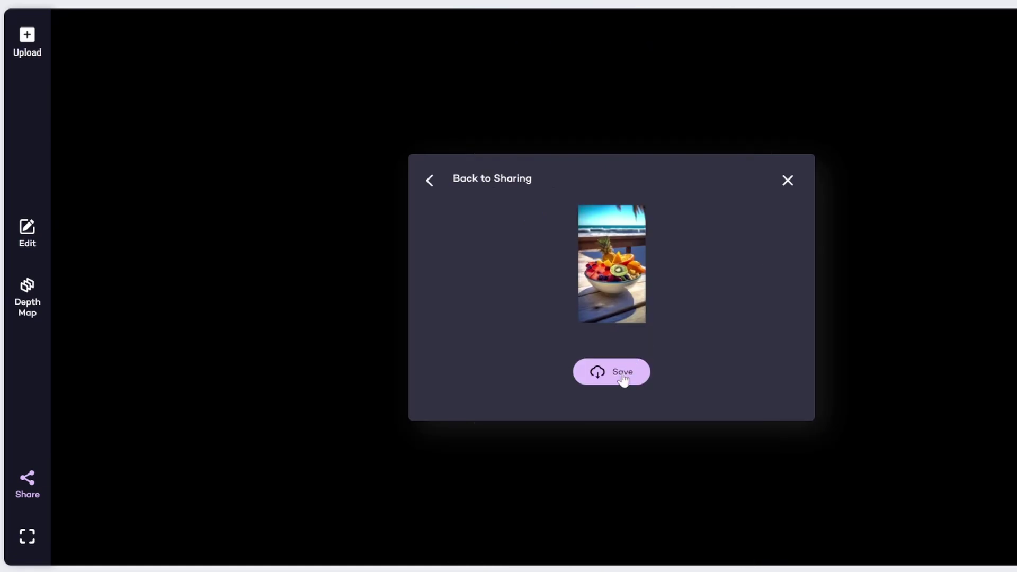
left_click(617, 381)
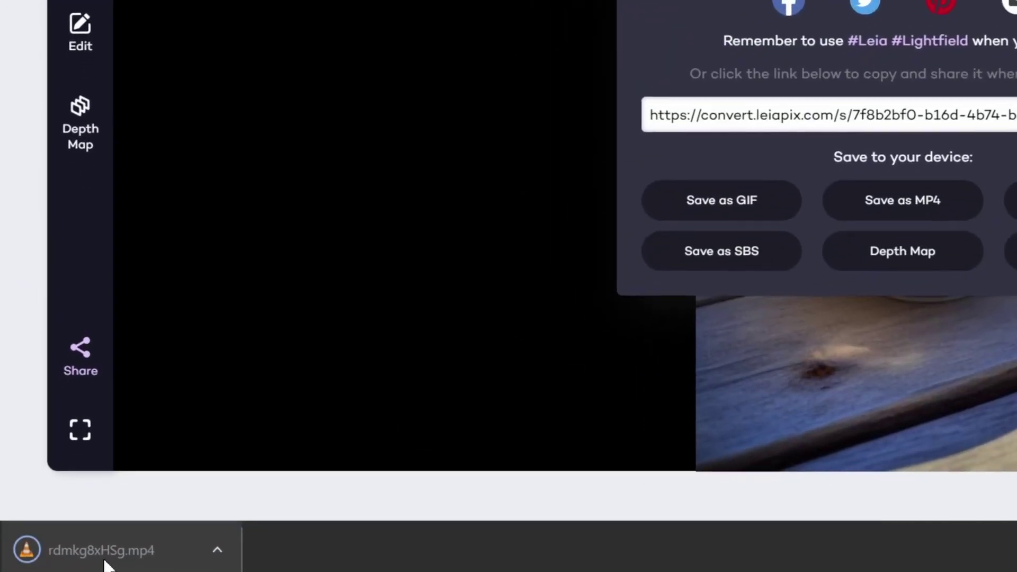
left_click(75, 559)
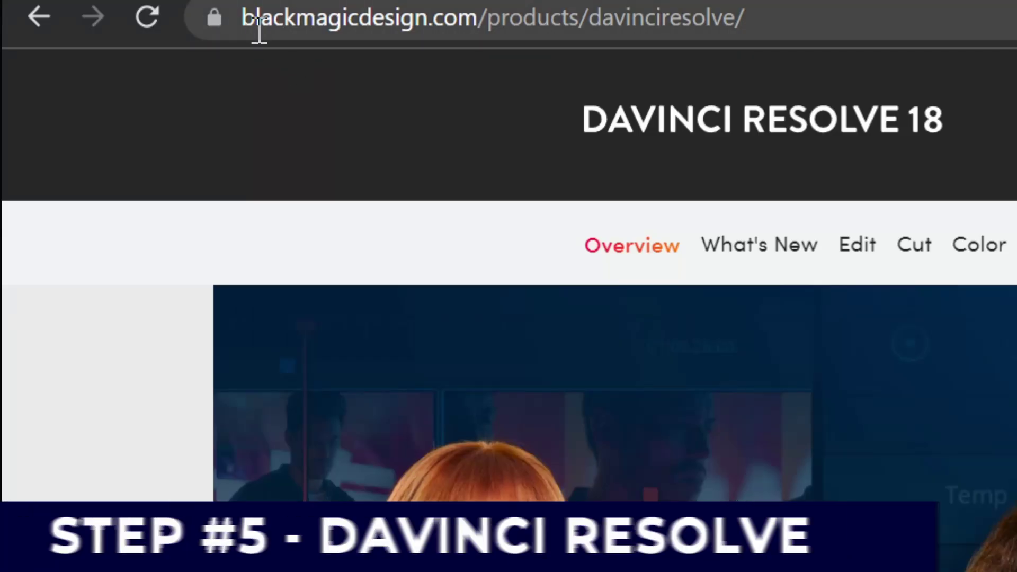
- Check the blackmagicdesign.com address and scroll to the top of the DaVinci Resolve 18 page
left_click_drag(243, 18, 480, 23)
left_click(256, 233)
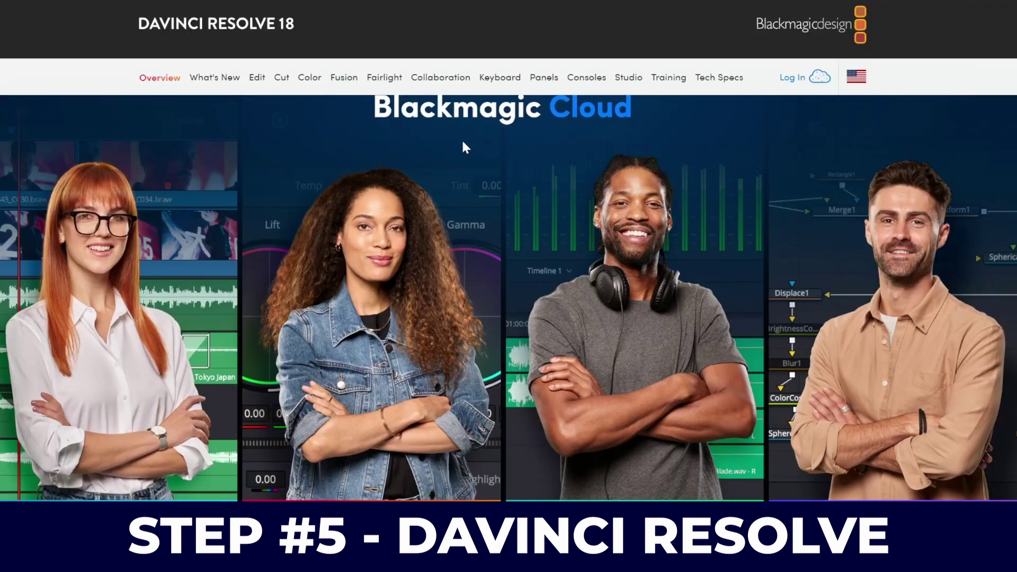
scroll(456, 265, "up", 5)
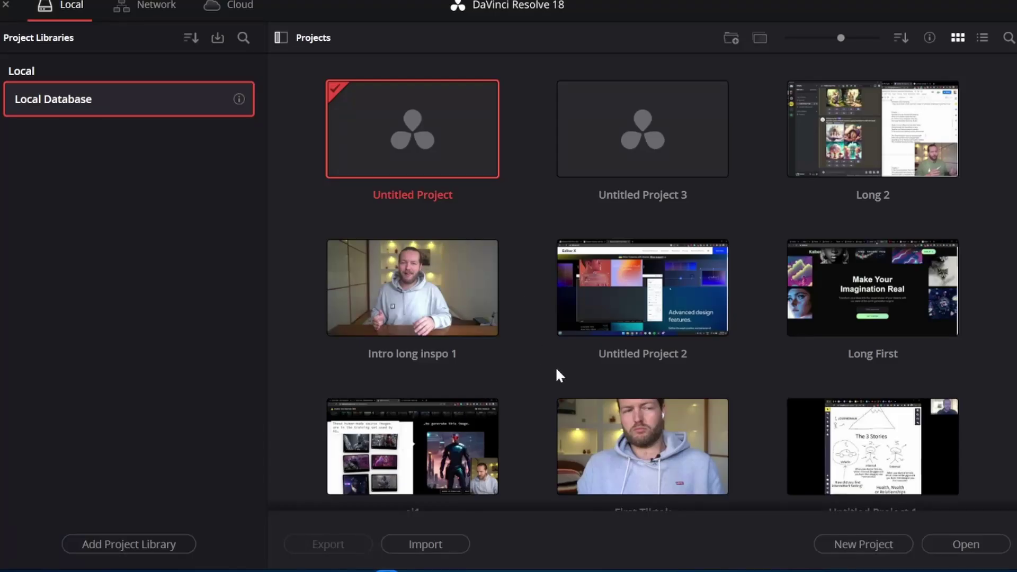
- Create the Tiktok Health project and import the 14 downloaded clips and voiceover into its media pool
left_click(855, 544)
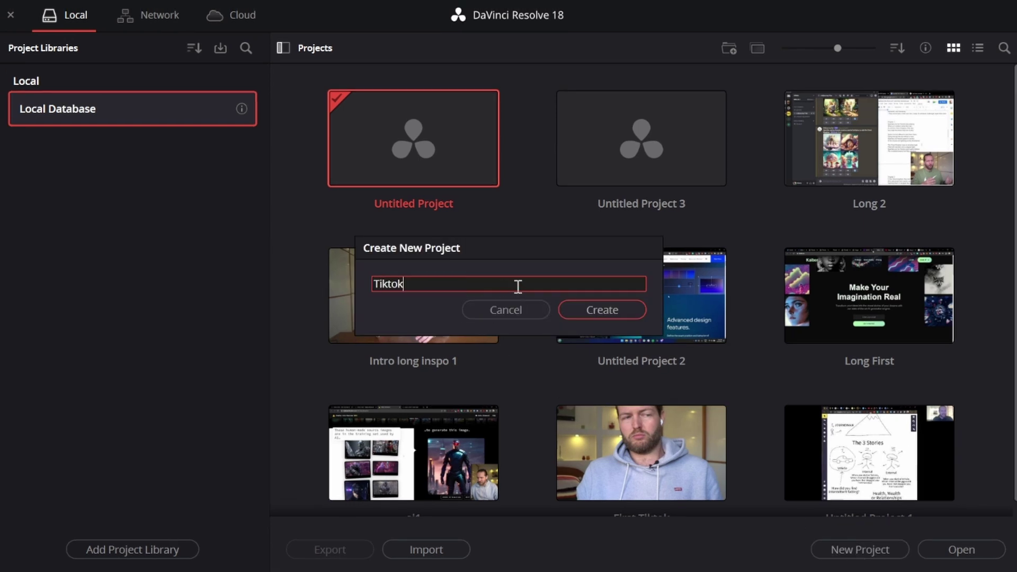
left_click(565, 309)
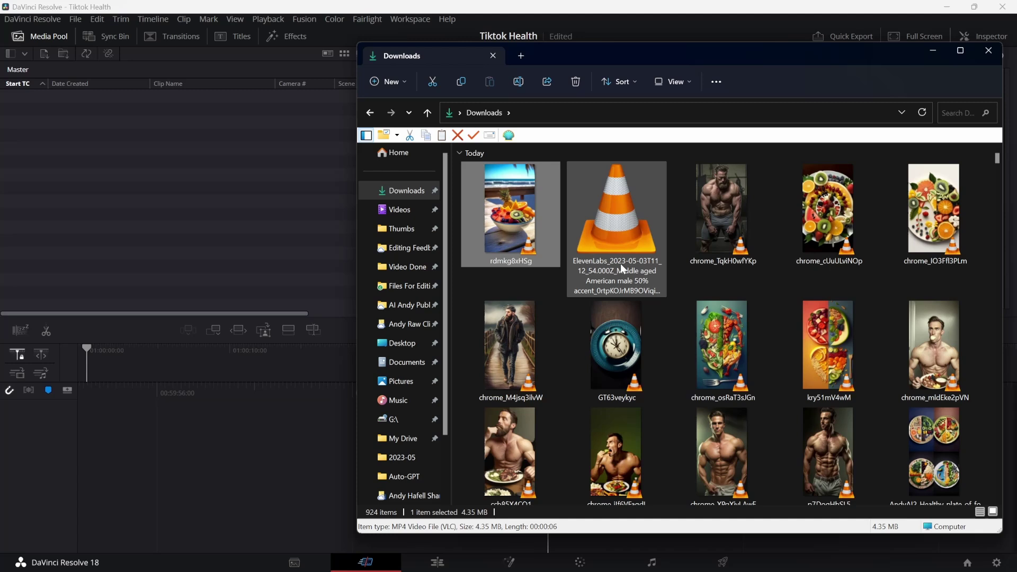
scroll(821, 344, "down", 1)
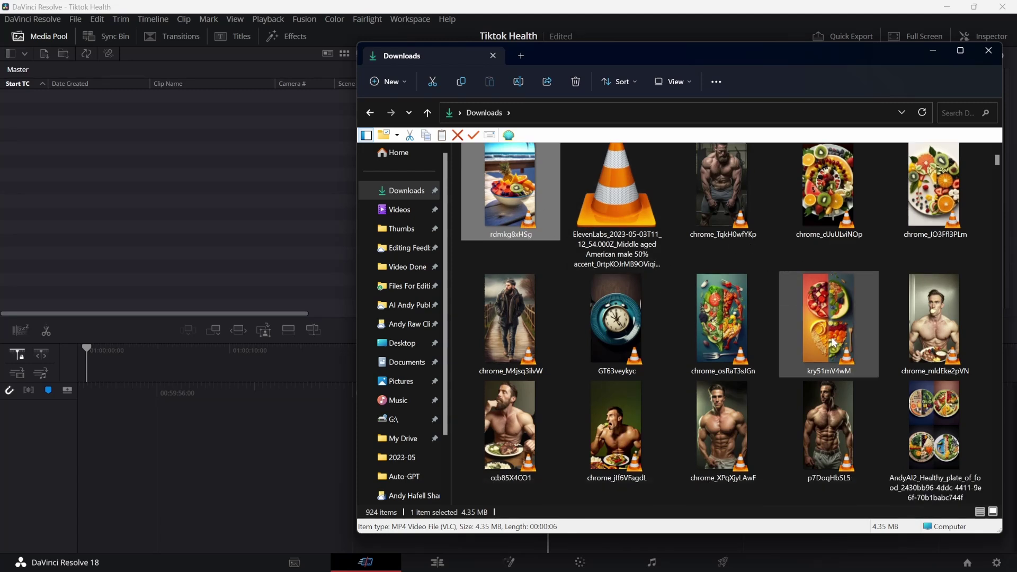
left_click(839, 433, "shift")
left_click_drag(828, 433, 208, 160)
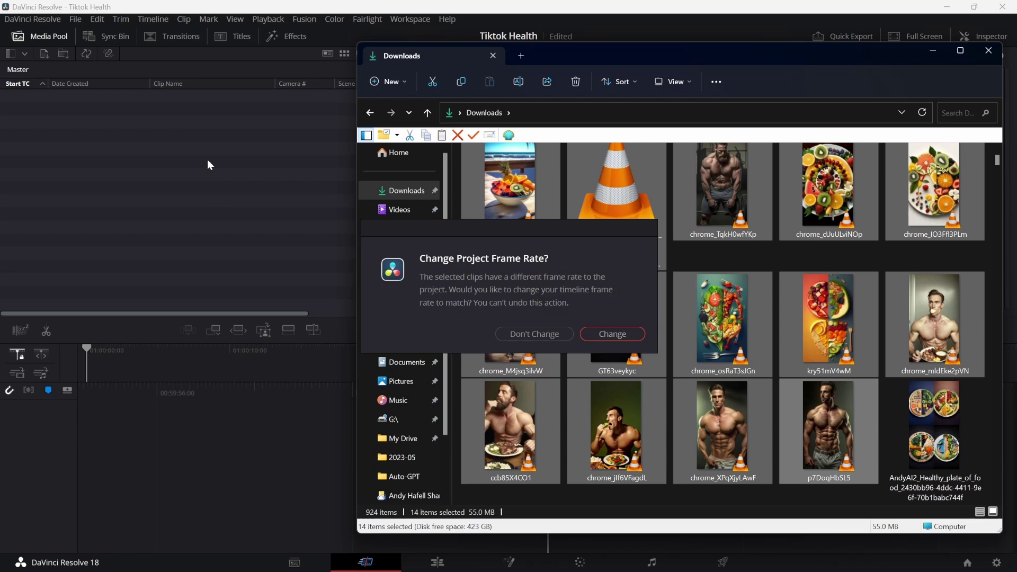
- Match the project frame rate to the clips and place all the video clips on a new timeline
left_click(613, 335)
left_click(202, 258)
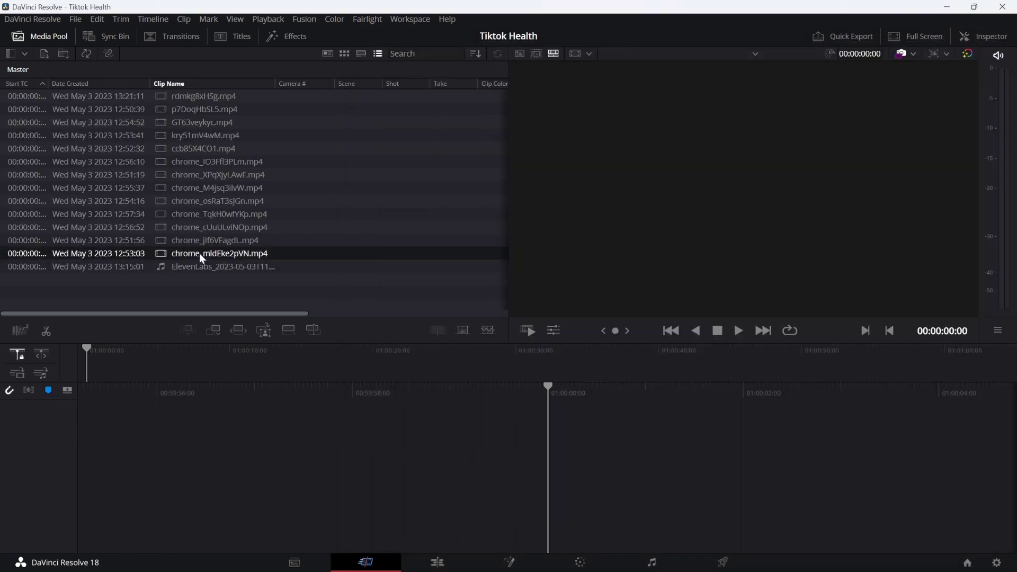
left_click(184, 98, "shift")
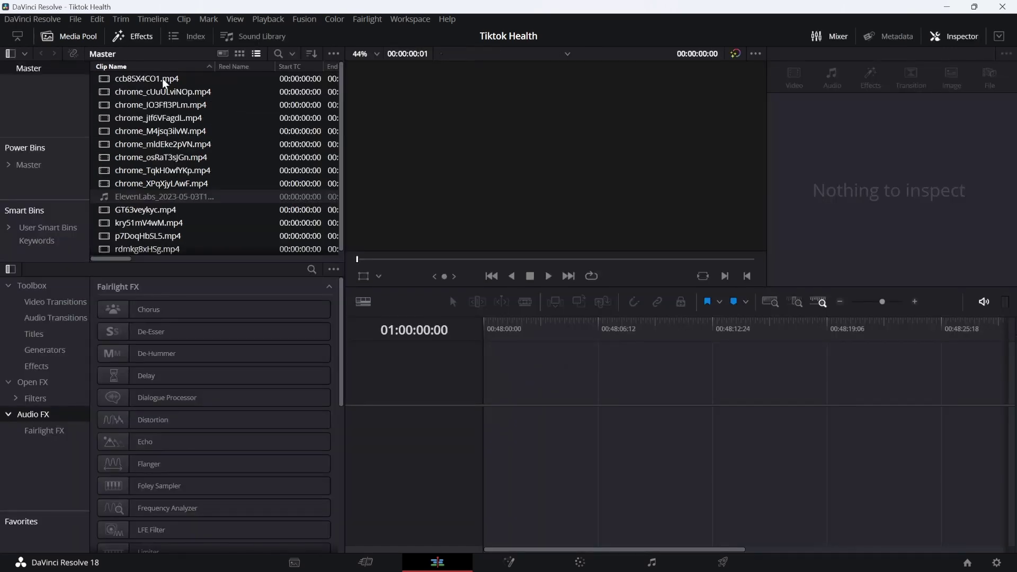
left_click_drag(164, 84, 498, 405)
- Preview the clips up to 01:00:48:00 and move the V2 clips down into V1's gaps
left_click_drag(602, 328, 657, 333)
key("ctrl+equal")
key("ctrl+equal")
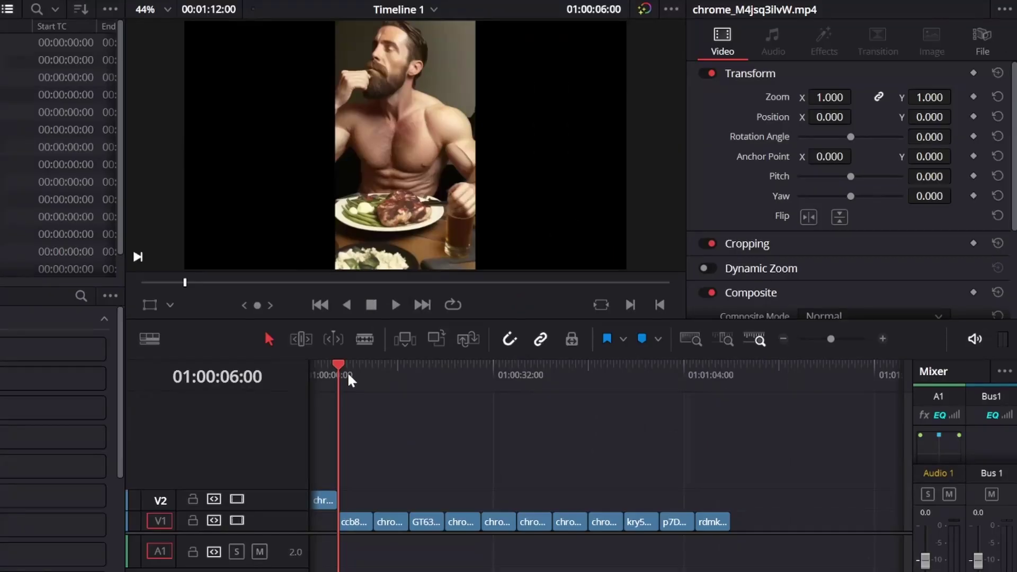
left_click_drag(513, 326, 587, 340)
left_click_drag(445, 390, 647, 394)
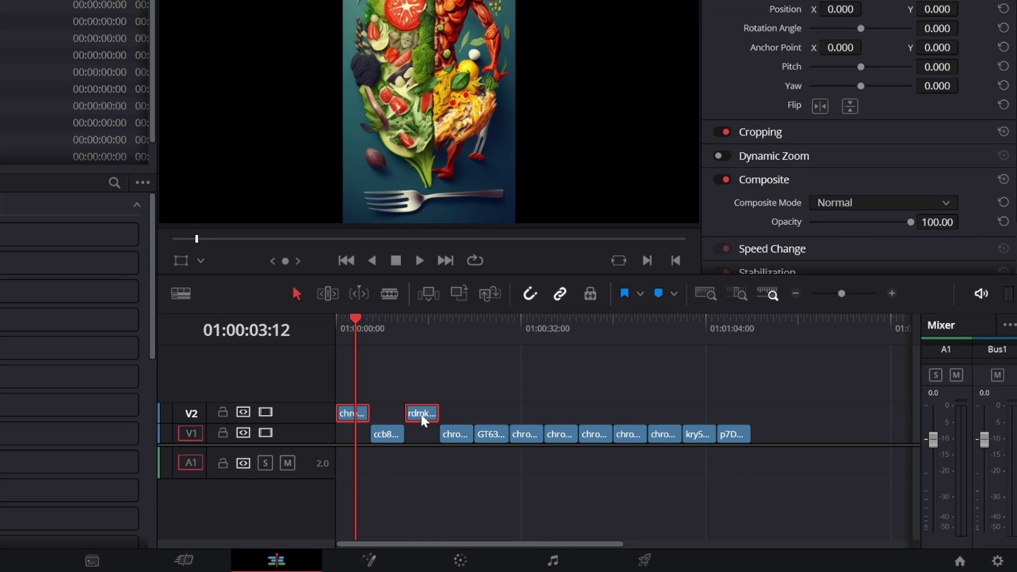
left_click_drag(398, 501, 398, 521)
left_click(444, 403)
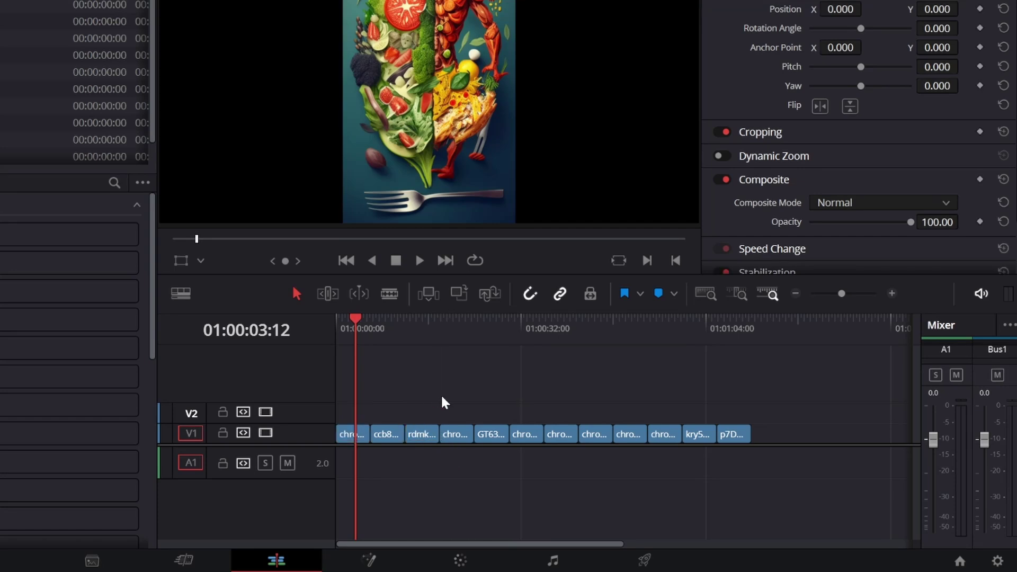
- Add the ElevenLabs voiceover to the A1 track and zoom to see it whole
left_click_drag(101, 89, 320, 508)
key("Home")
key("ctrl+shift+a")
key("ctrl+equal")
key("ctrl+minus")
key("ctrl+minus")
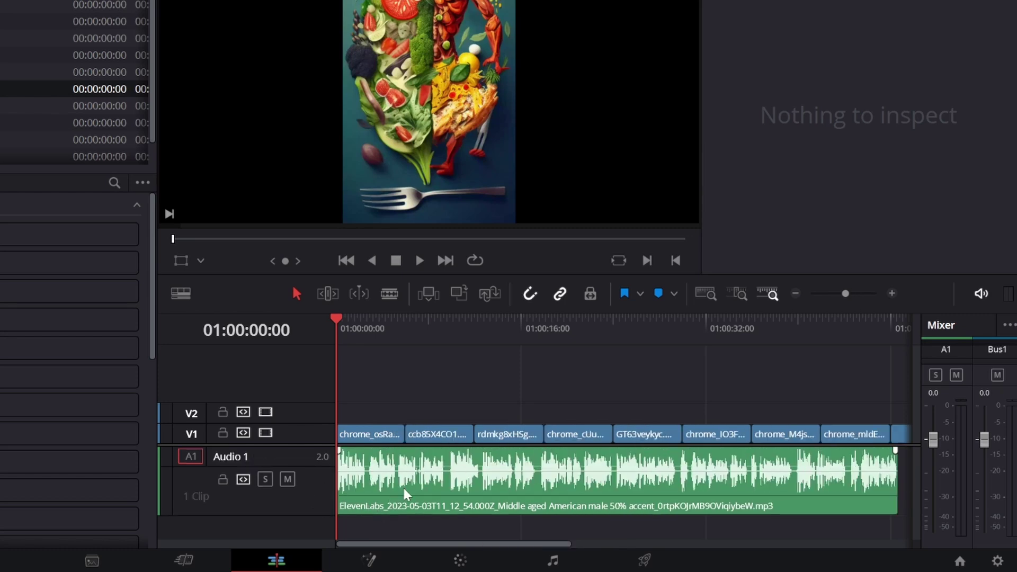
key("ctrl+equal")
- Split the first clip at 01:00:02:19 and delete the split-off part
left_click_drag(364, 333, 366, 332)
key("ctrl+b")
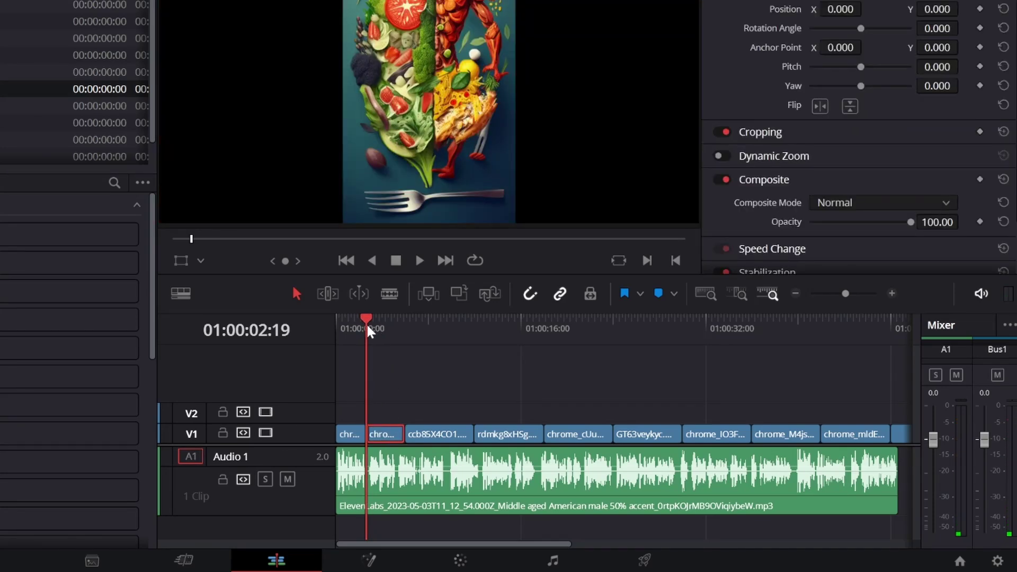
key("BackSpace")
key("ctrl+minus")
key("ctrl+minus")
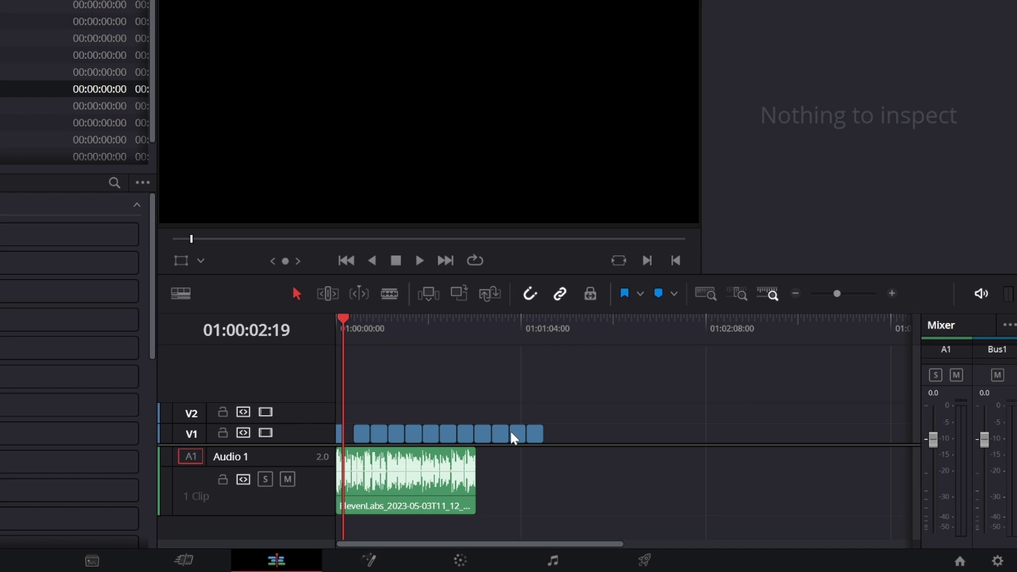
- Lift a clip onto V2 snapped to the playhead and move the first cut later
left_click_drag(506, 439, 352, 412)
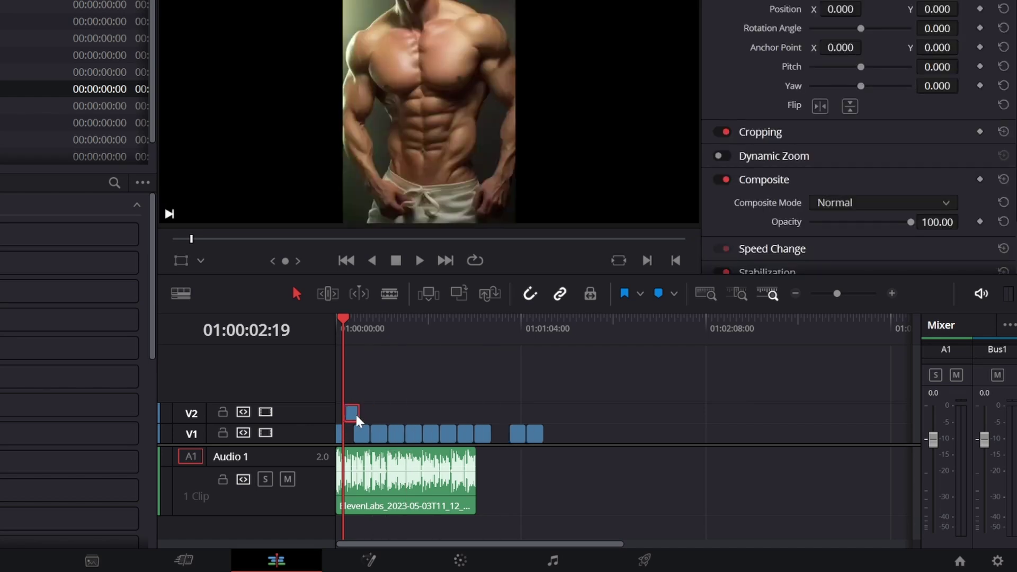
key("ctrl+equal")
key("ctrl+equal")
mouse_move(457, 415)
left_mouse_down()
mouse_move(441, 429)
mouse_move(488, 435)
left_mouse_up()
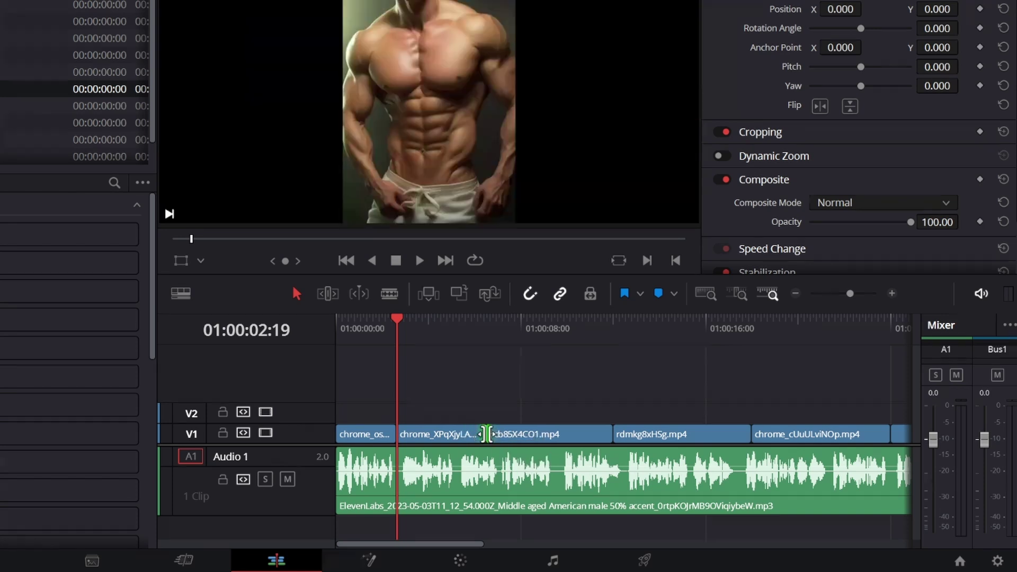
left_click_drag(404, 432, 417, 435)
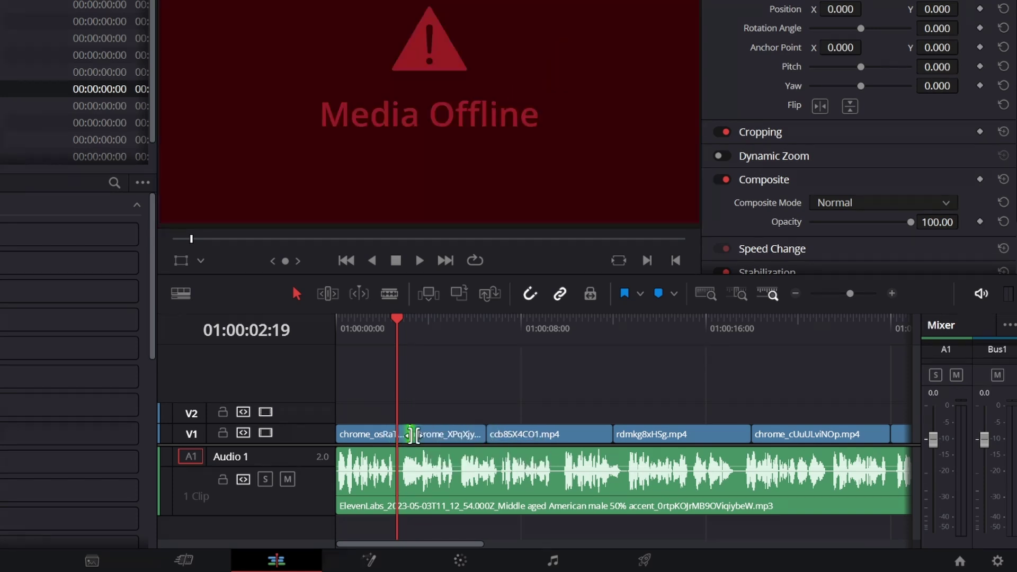
- Blade ccb85X4CO1 and the voiceover at 01:00:09:15, then place and shorten kry51mV4wM on V2
scroll(500, 329, "up", 2)
key("b")
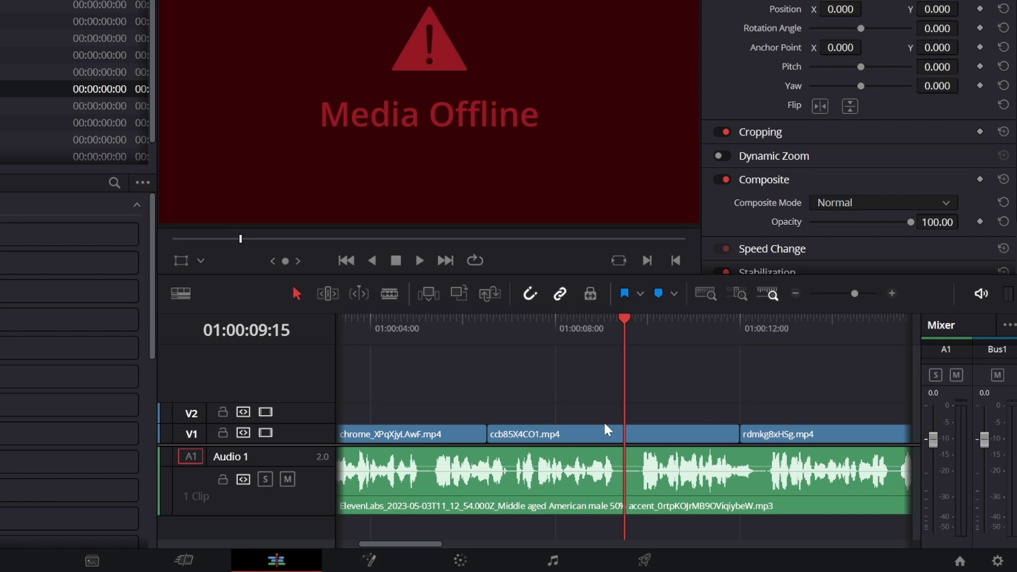
left_click(623, 432)
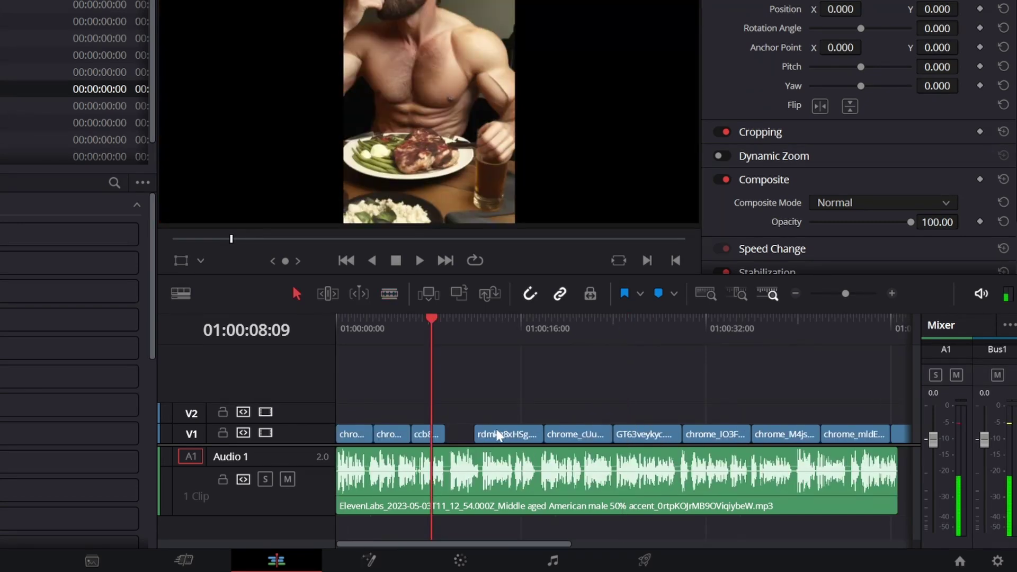
scroll(763, 423, "down", 2)
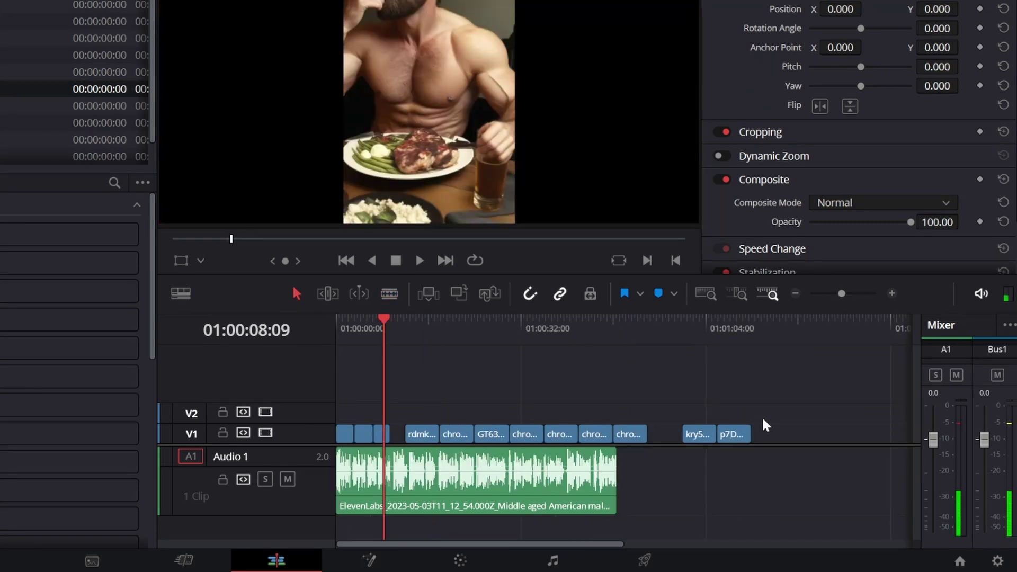
left_click_drag(697, 434, 425, 414)
scroll(560, 417, "up", 2)
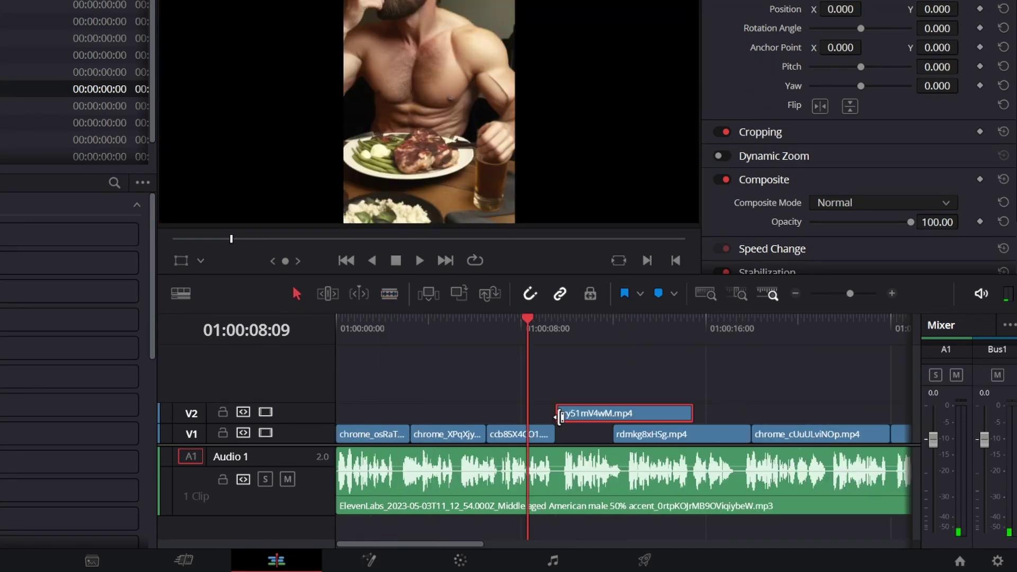
left_click_drag(691, 412, 614, 413)
key("space")
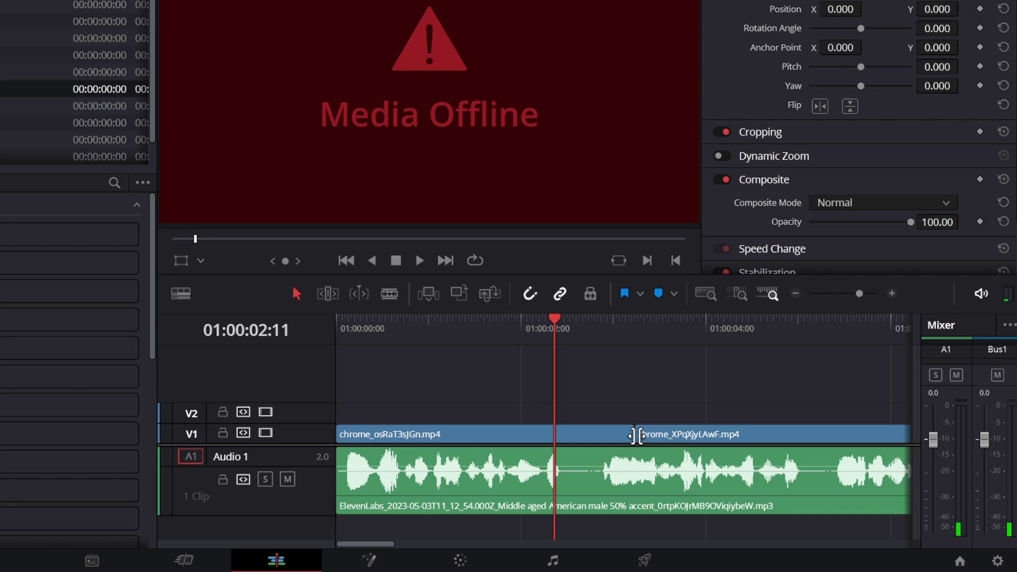
- Move the cuts between the first clips and before ccb85X4CO1.mp4 earlier, around 01:00:05:12
left_click_drag(635, 436, 596, 436)
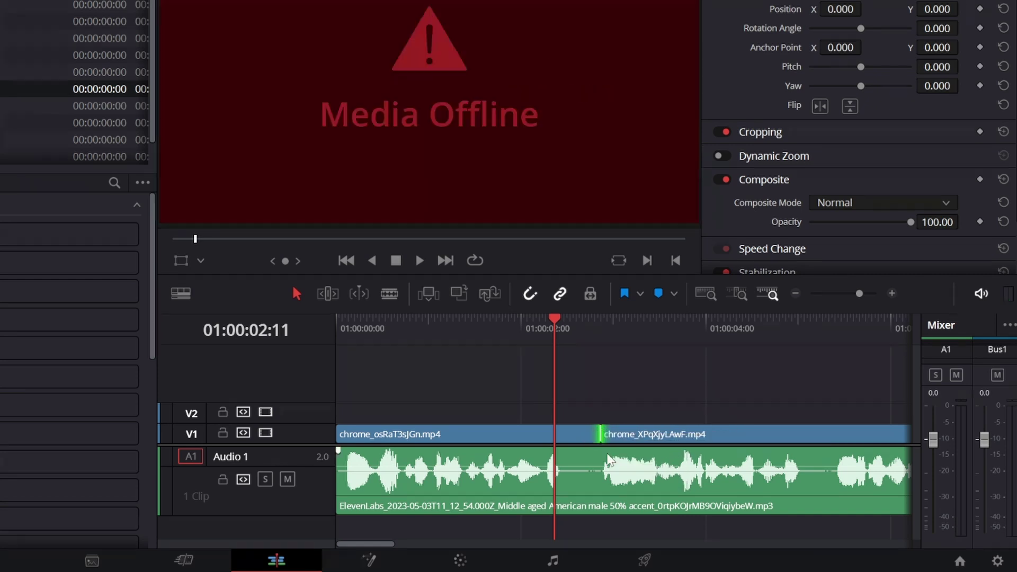
key("ctrl+minus")
left_click(596, 328)
key("ctrl+equal")
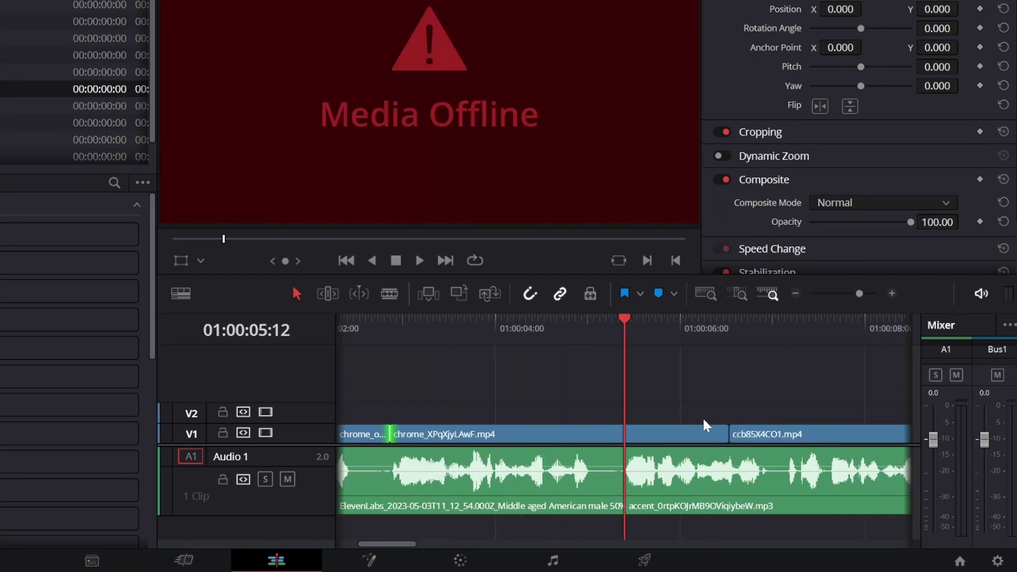
left_click_drag(703, 434, 626, 430)
key("ctrl+minus")
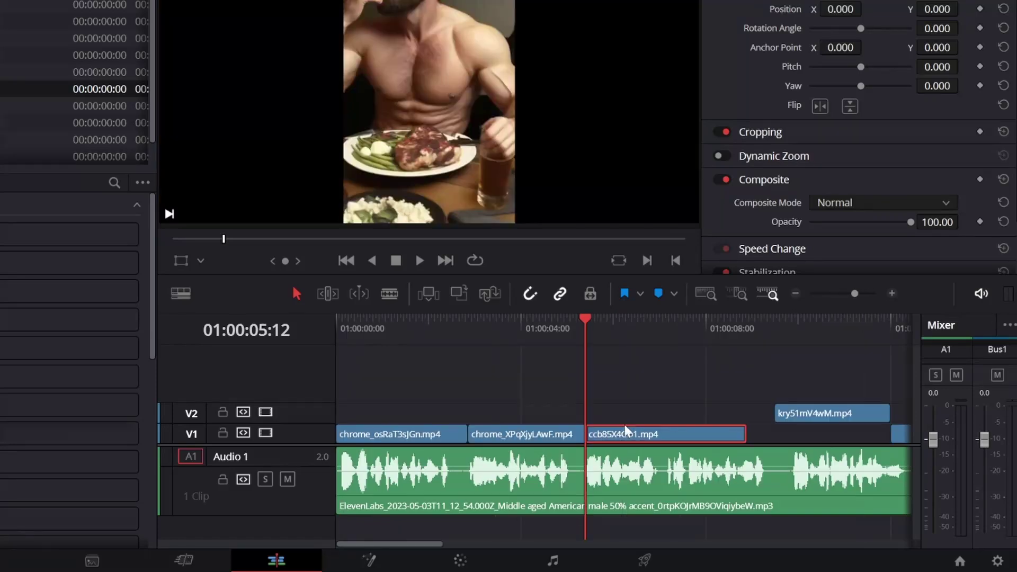
- Trim off the excess of ccb85X4CO1.mp4 and move kry51mV4wM.mp4 down onto V1 after it
key("b")
left_click(672, 437)
key("BackSpace")
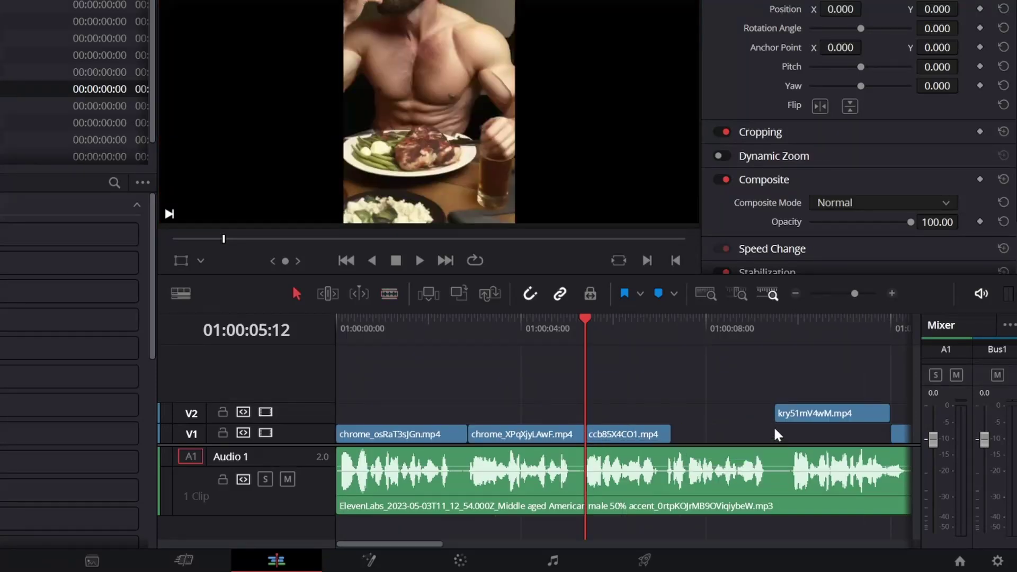
left_click_drag(753, 417, 596, 434)
- Move p7DoqHbSL5 from V2 onto V1, play back at double speed, and jump to the end
key("ctrl+minus")
key("ctrl+minus")
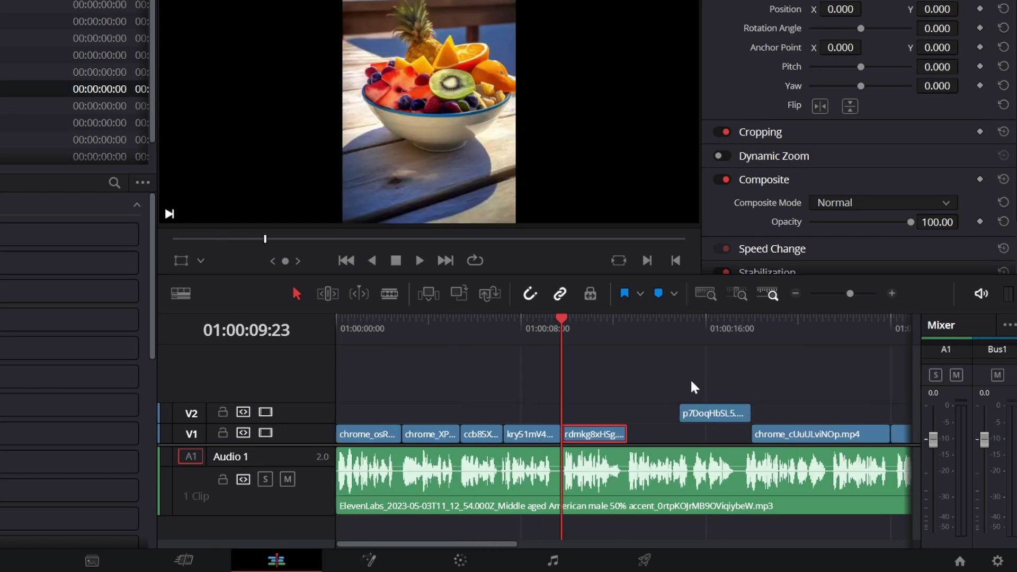
left_click_drag(703, 417, 684, 436)
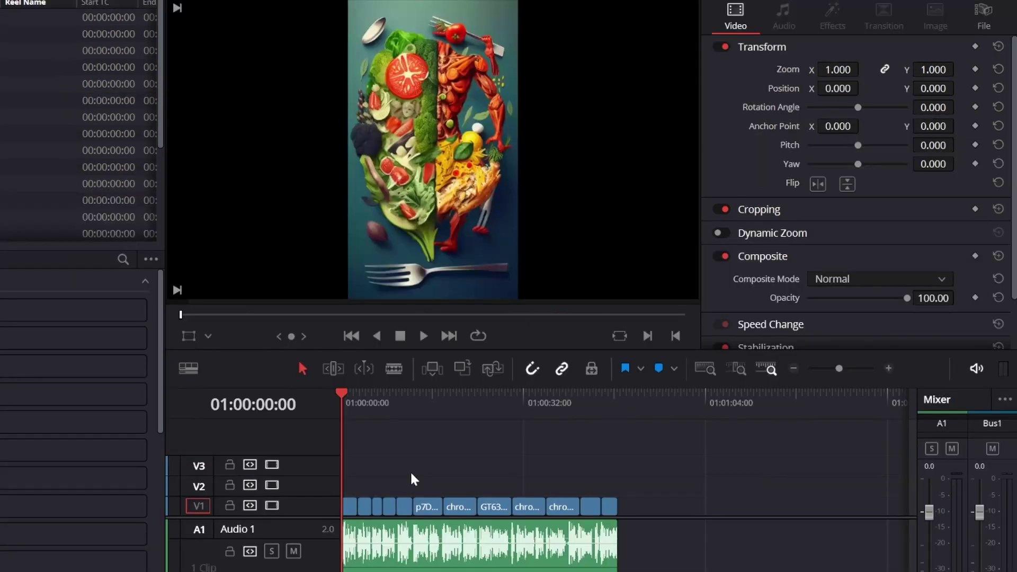
key("l")
key("l")
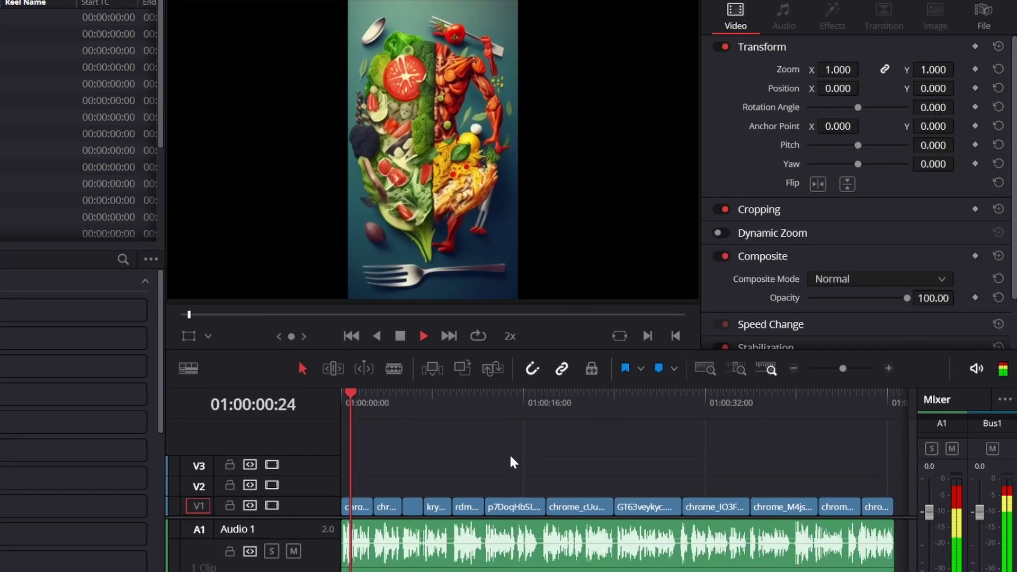
key("ctrl+minus")
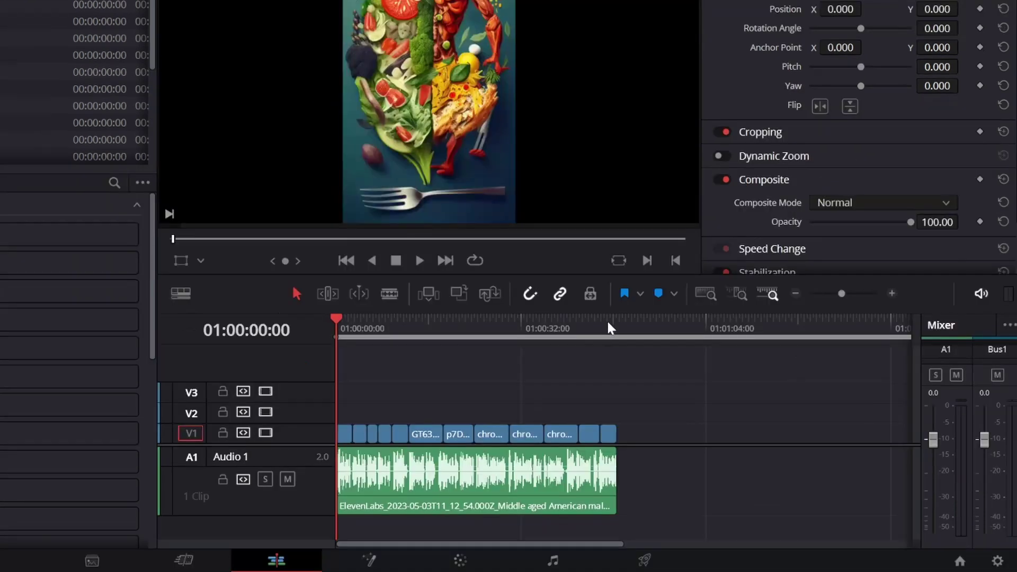
left_click(609, 320)
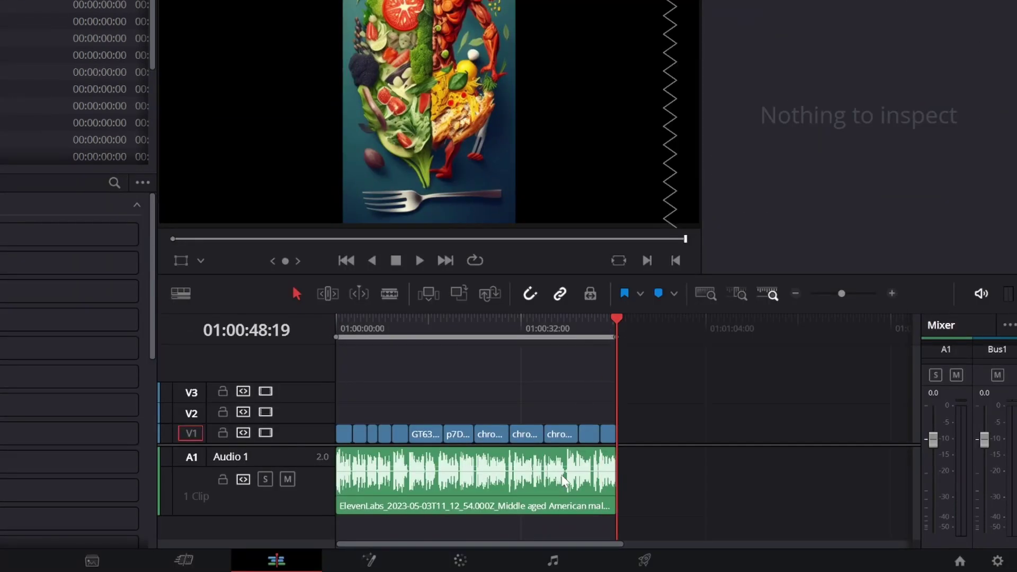
- Queue Timeline 1 as a vertical 1080 x 1920 render job on the Deliver page
left_click(647, 560)
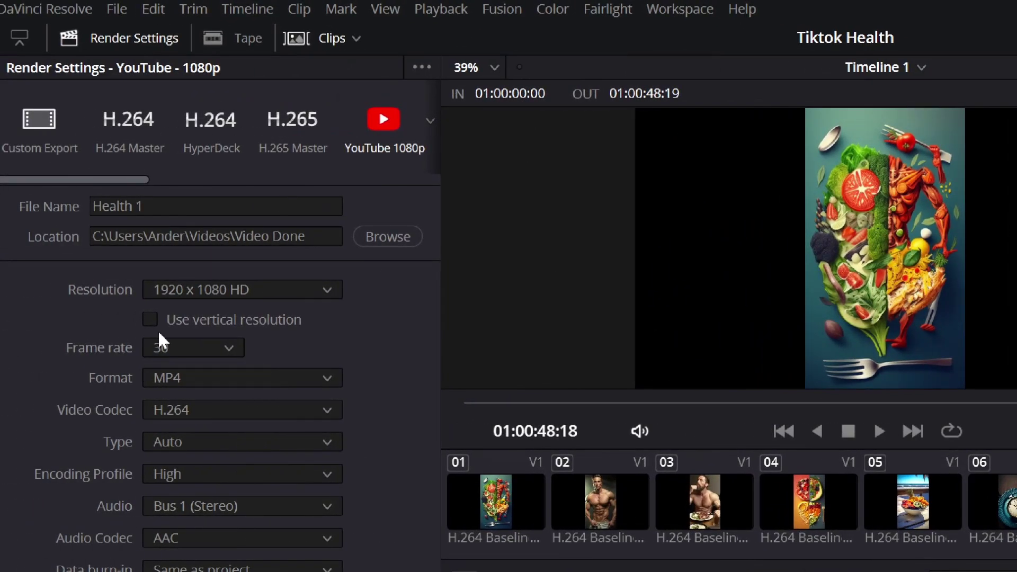
left_click(150, 320)
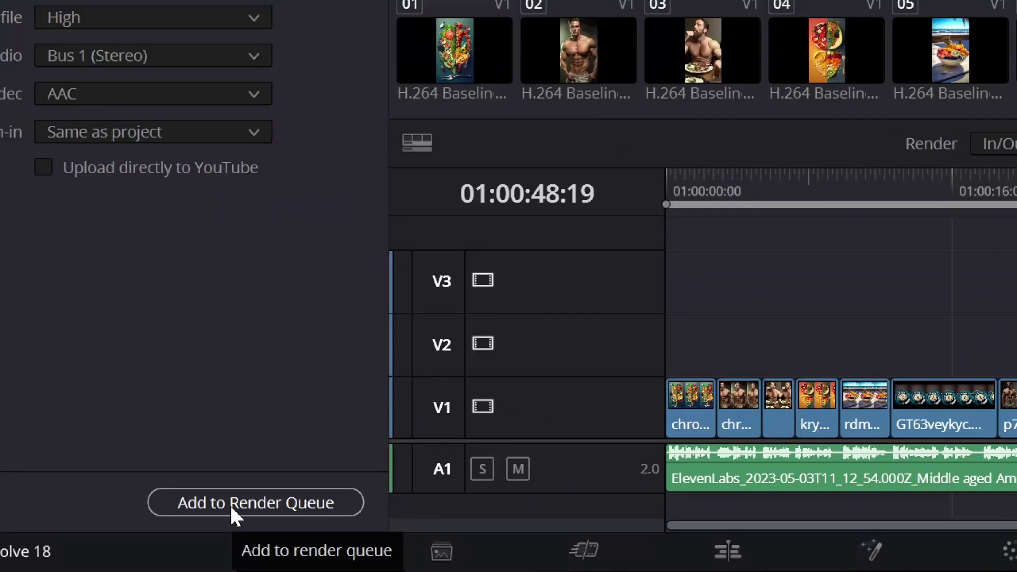
left_click(307, 571)
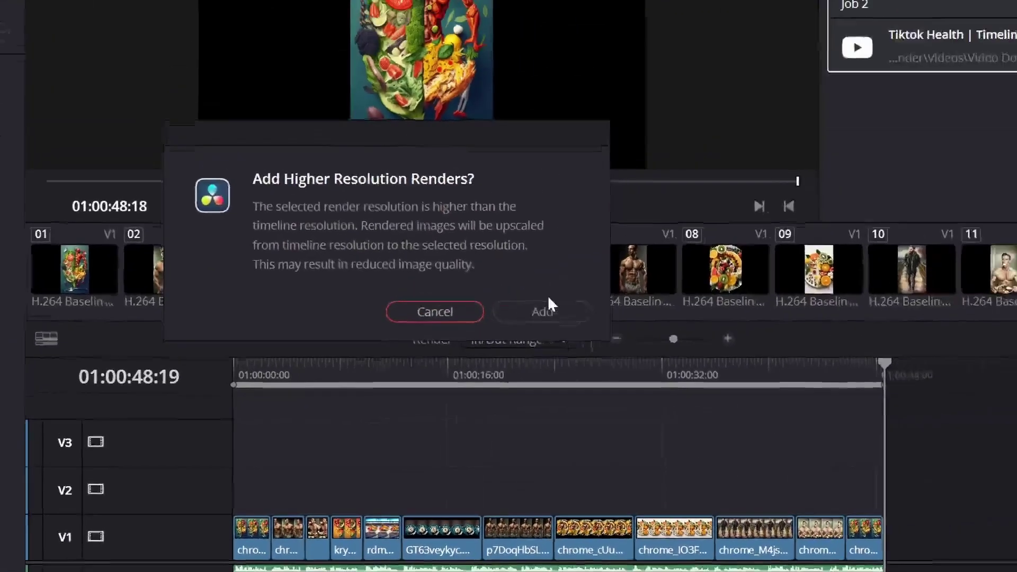
left_click(550, 310)
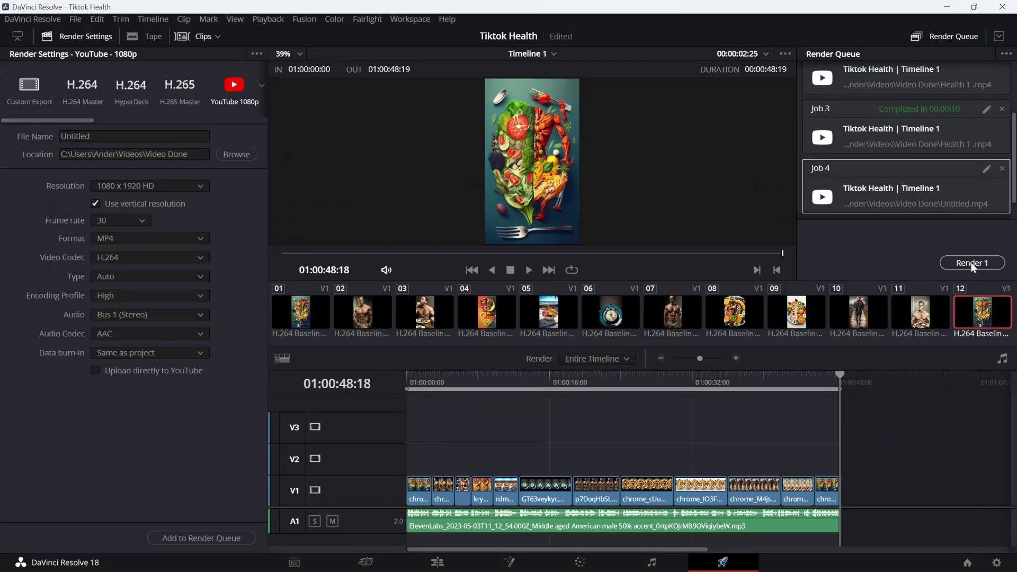
- Start the render, then create a new Descript project and import the rendered MP4 for transcription
left_click(973, 263)
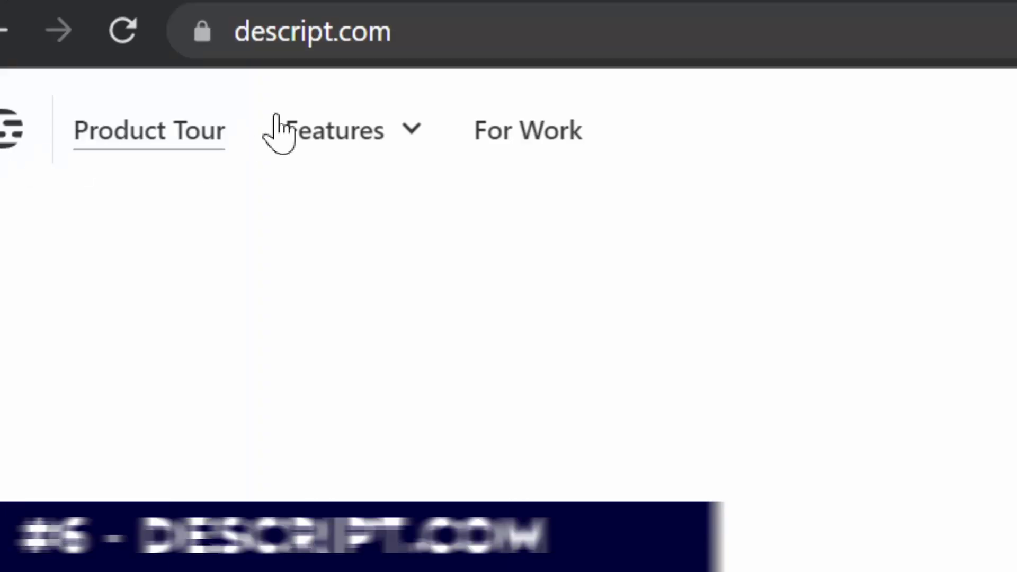
left_click(249, 32)
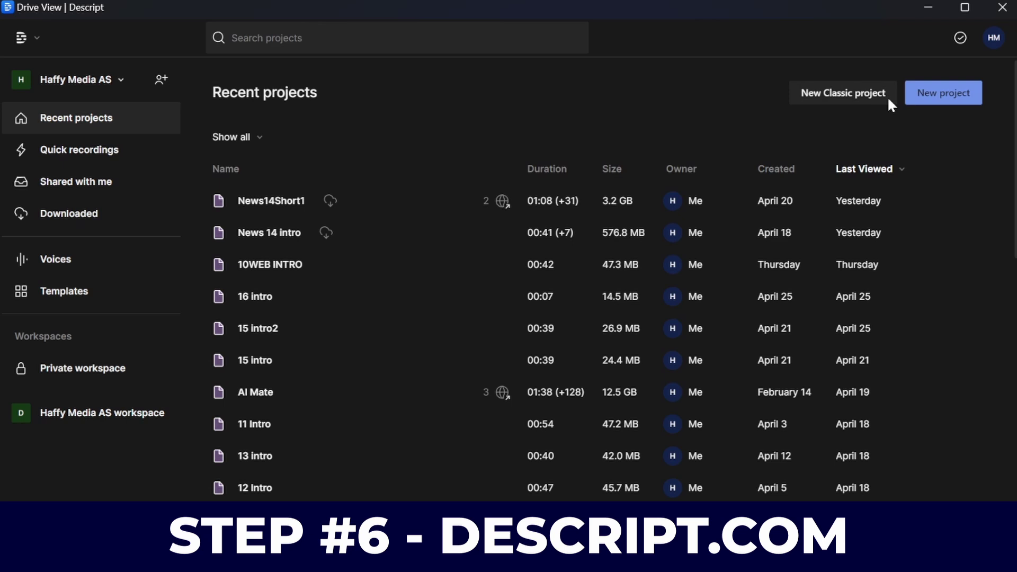
left_click(936, 99)
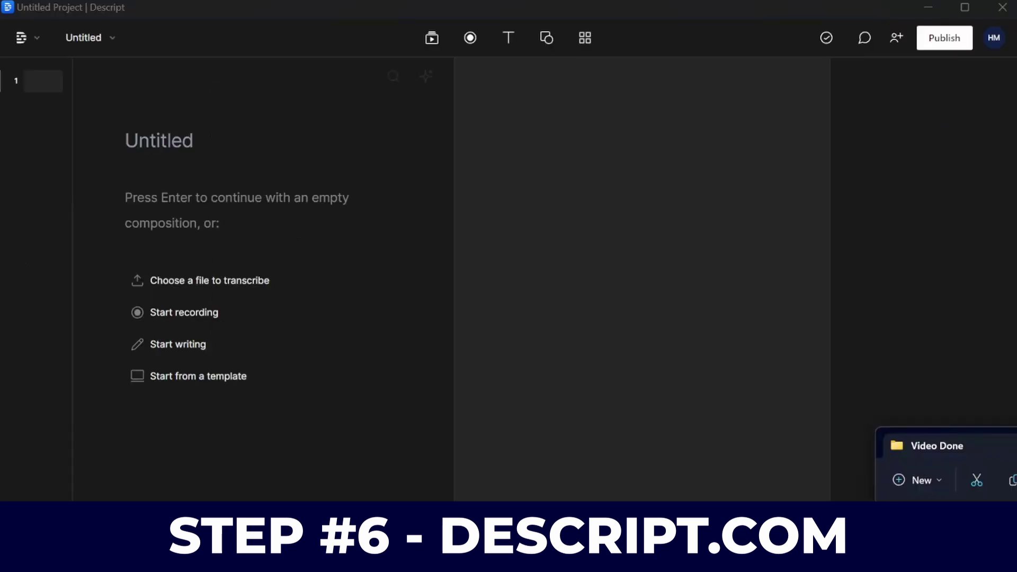
left_click_drag(912, 525, 268, 179)
left_click_drag(269, 179, 268, 180)
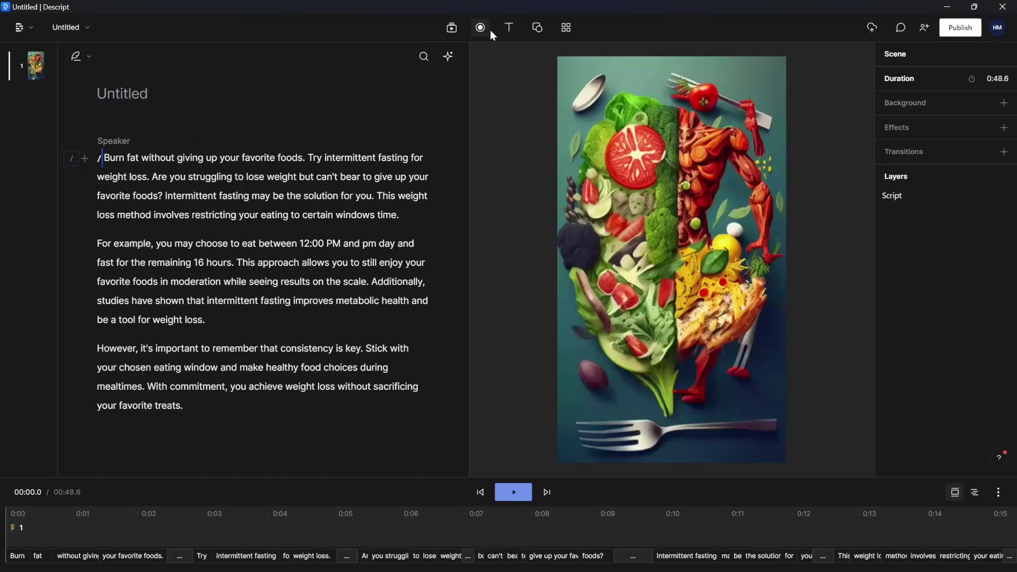
- Add automatic word-by-word captions and play the video from the start to check them
left_click(509, 27)
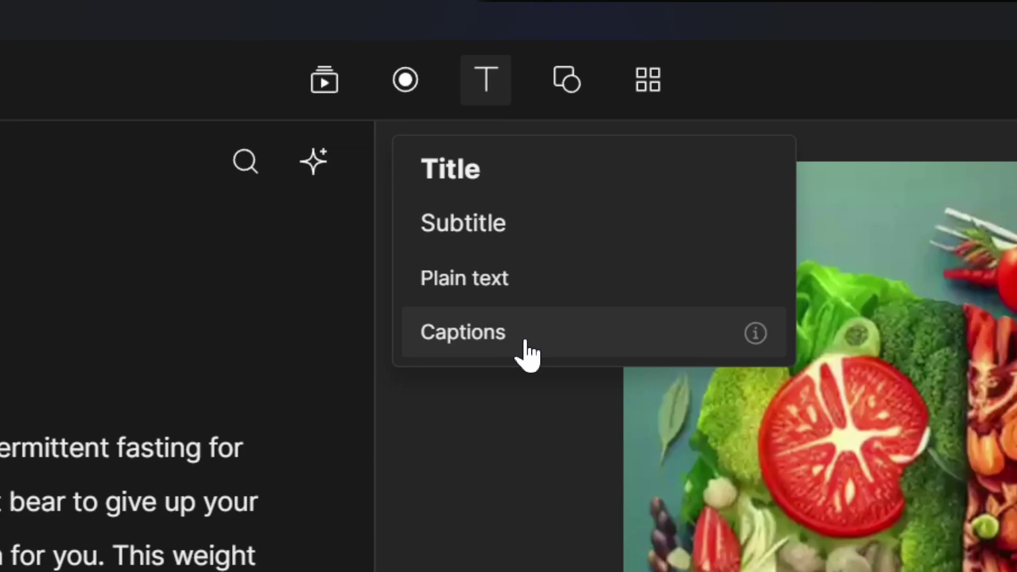
left_click(527, 350)
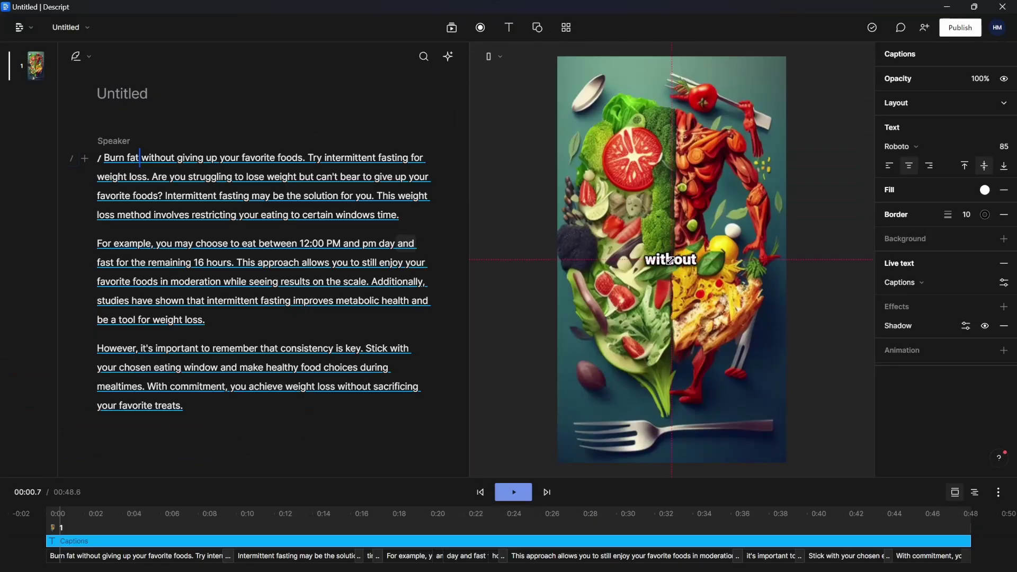
left_click(74, 517)
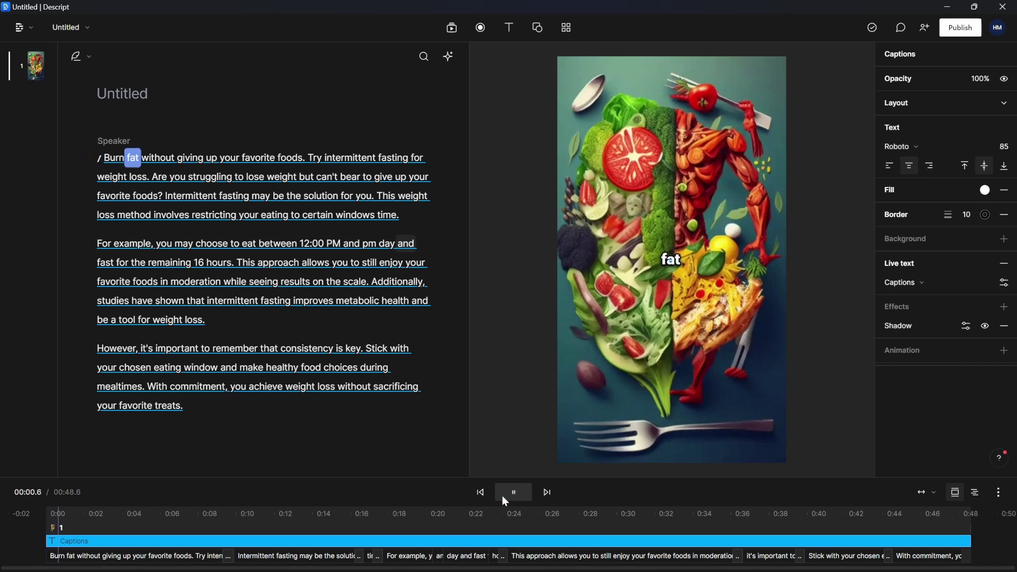
left_click(517, 413)
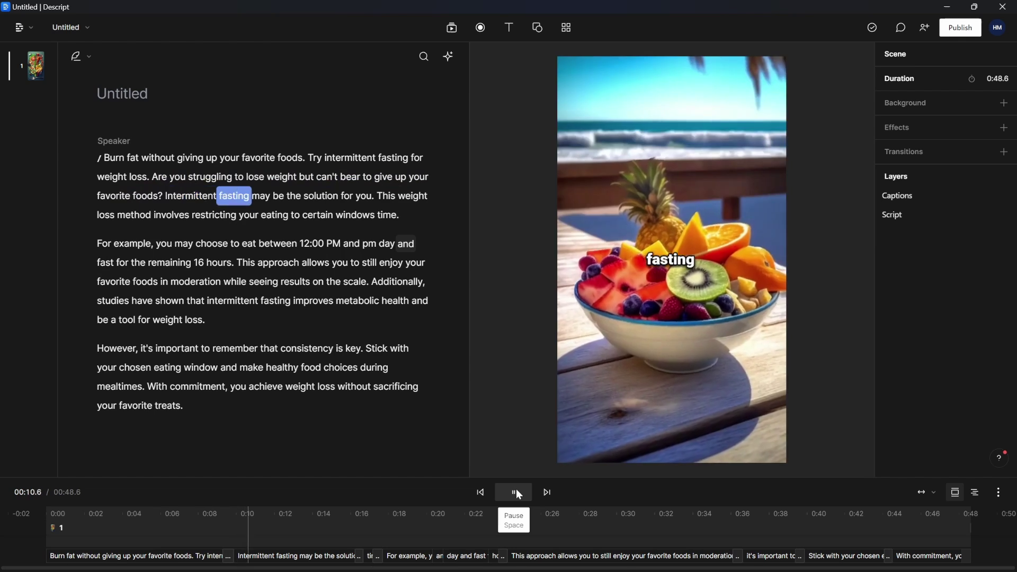
left_click(517, 492)
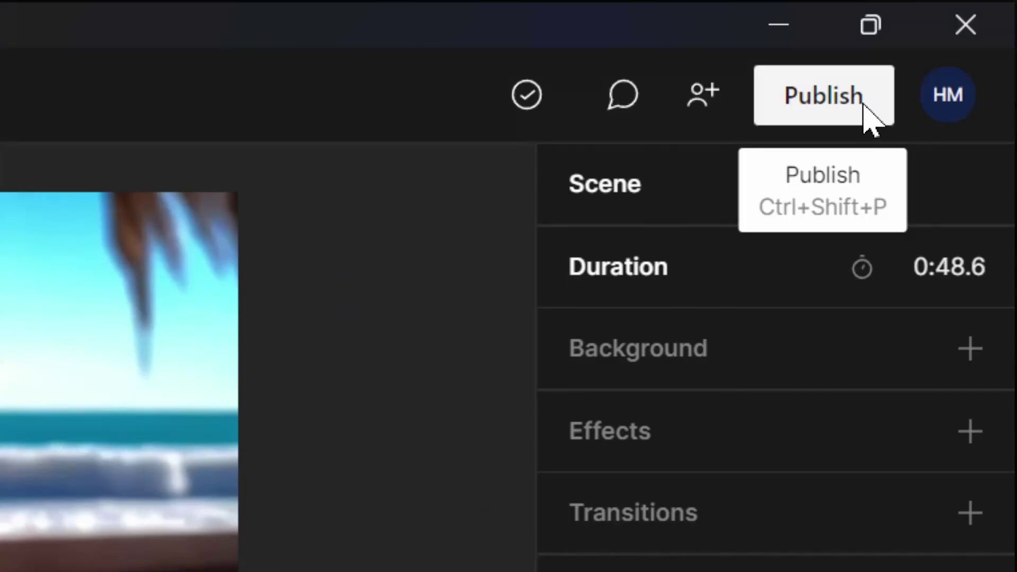
- Export the captioned video as a 1080p high-quality file and review it from 0:15
left_click(858, 101)
left_click(154, 204)
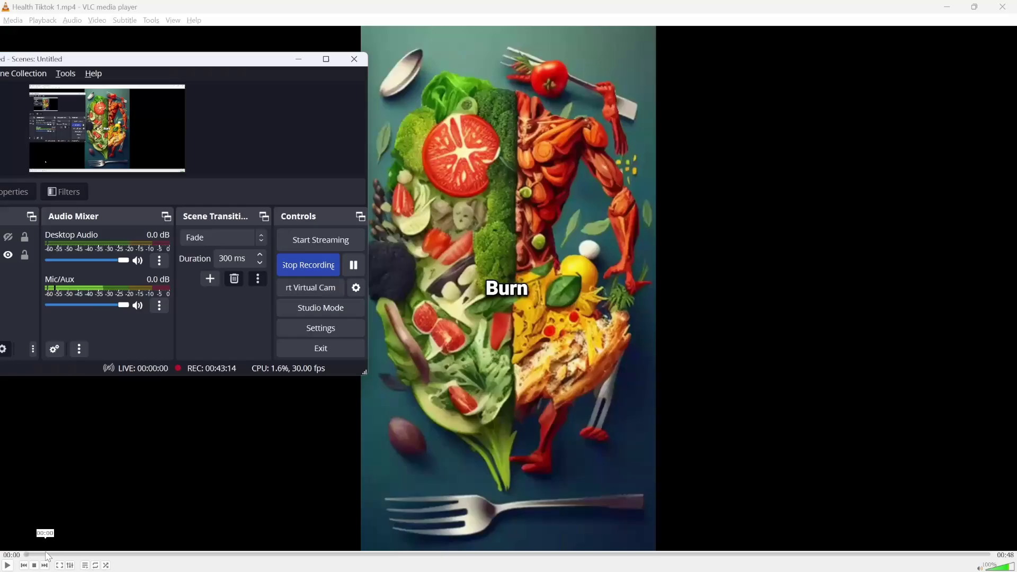
left_click_drag(63, 555, 727, 554)
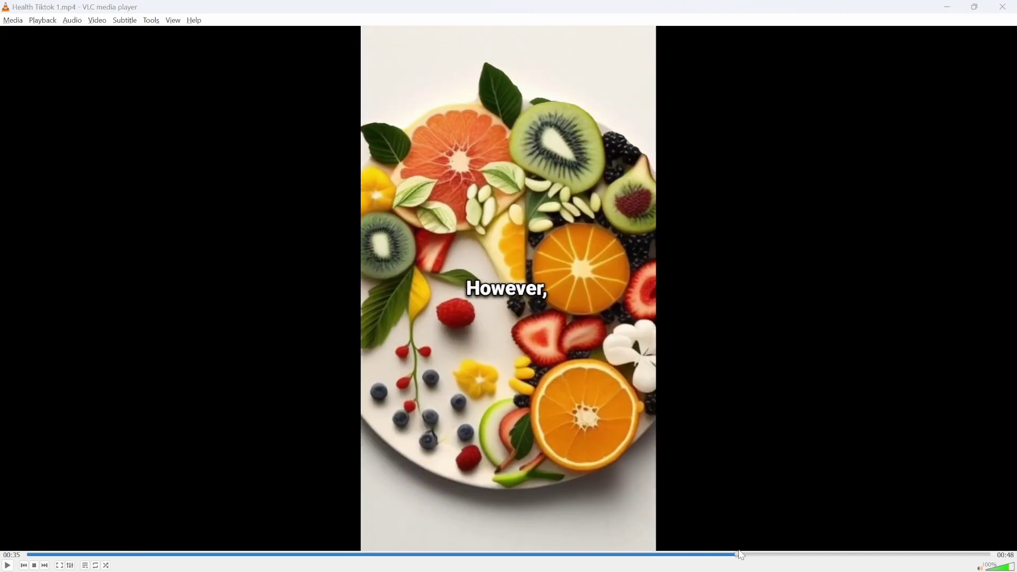
- Skip ahead in Health Tiktok 1.mp4 to around 35 seconds to review the captions
key("alt+Tab")
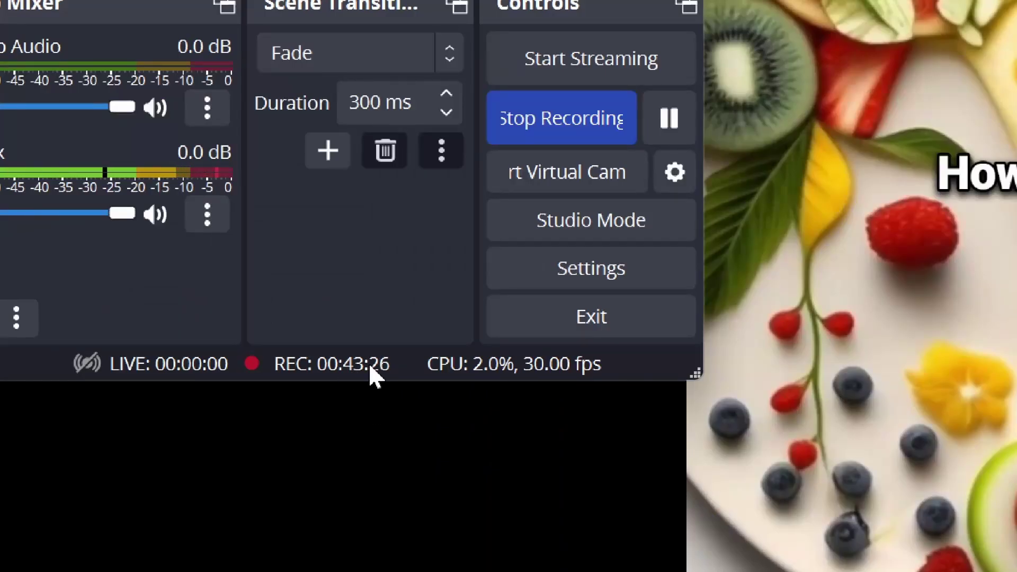